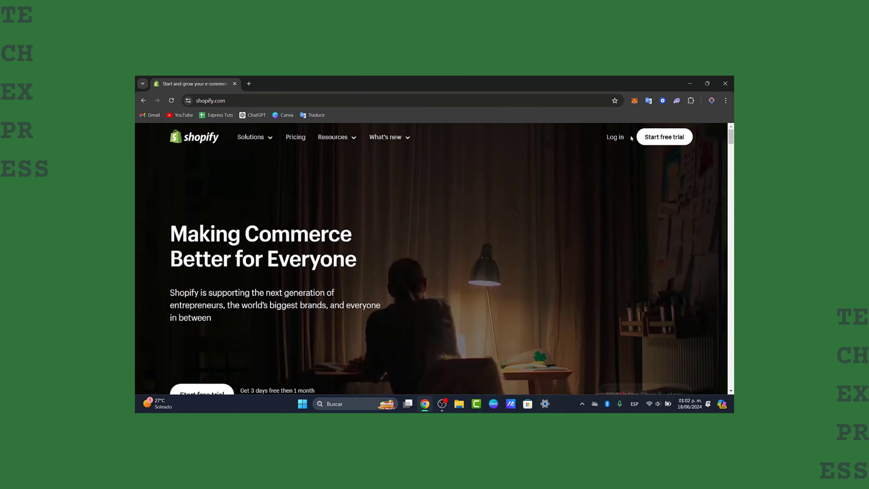
Log in to Shopify and switch to the Cool Cats store's admin home
click(614, 137)
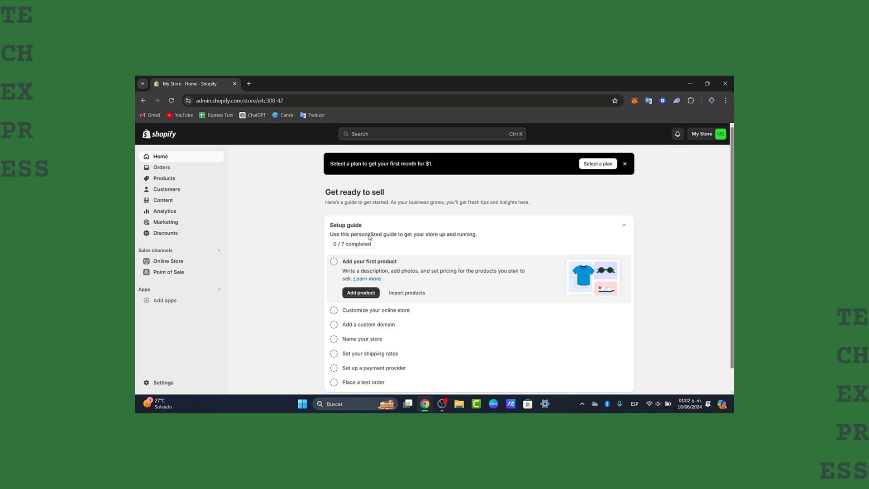
click(717, 136)
click(670, 171)
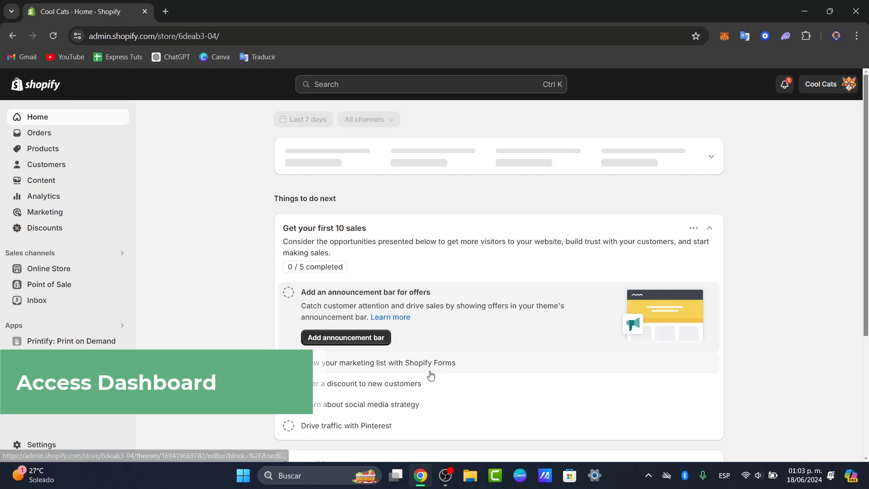
click(380, 336)
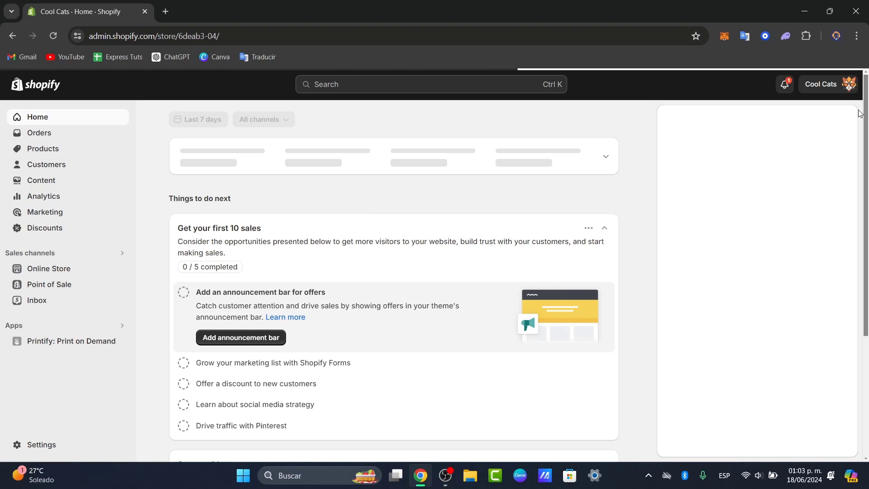
Load the Shopify App Store at apps.shopify.com in a new browser tab
click(166, 11)
text(sh)
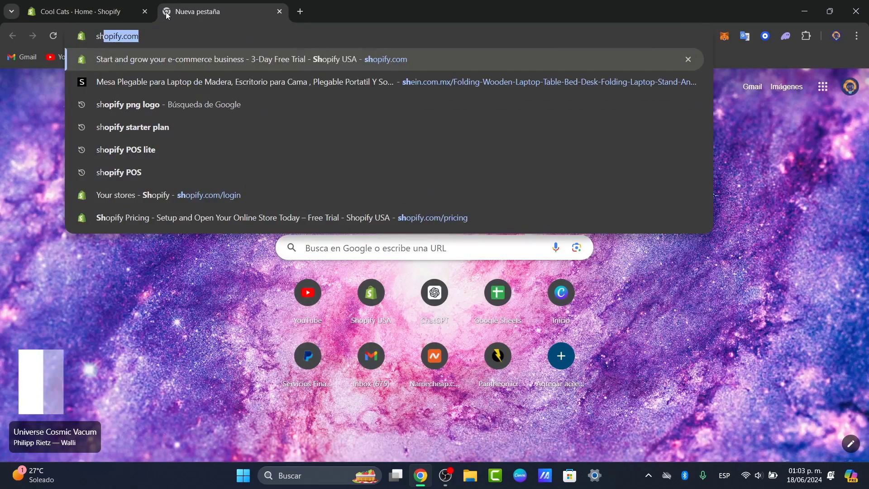
key(Return)
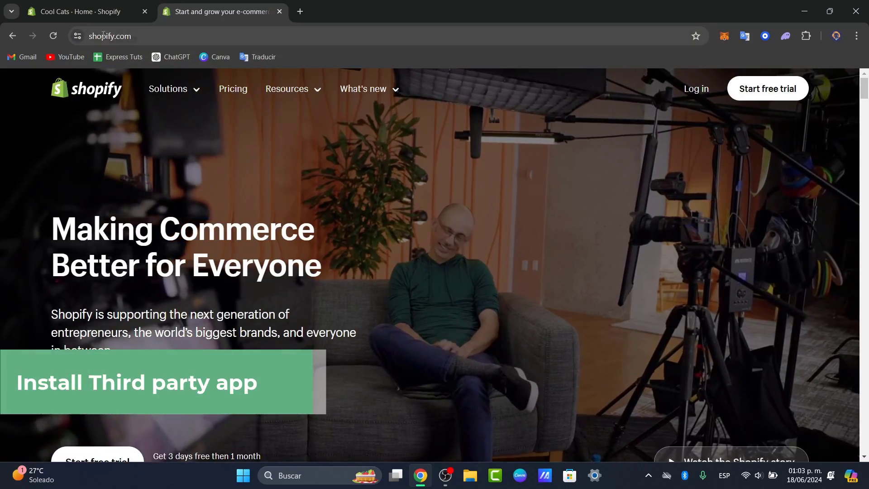
click(102, 36)
text(apps.shopify.com)
key(Return)
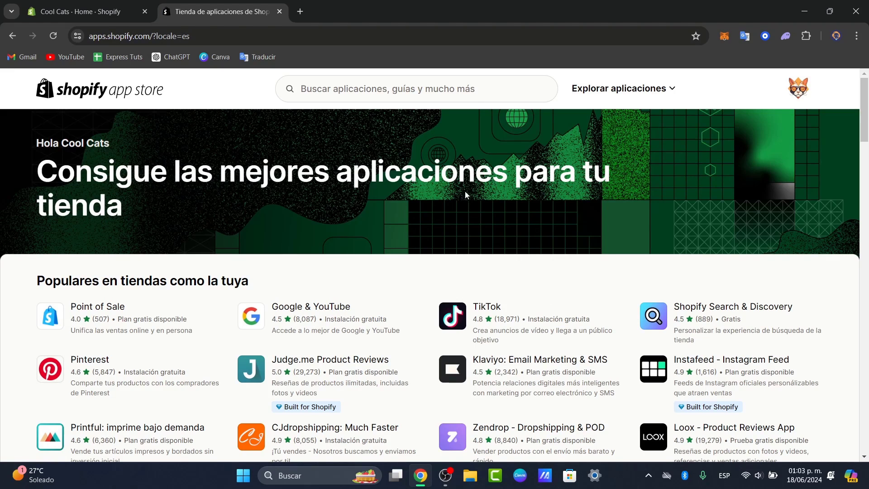
Search the App Store for 'shopify' and start installing the free Shopify Bundles app
click(370, 91)
text(shopify)
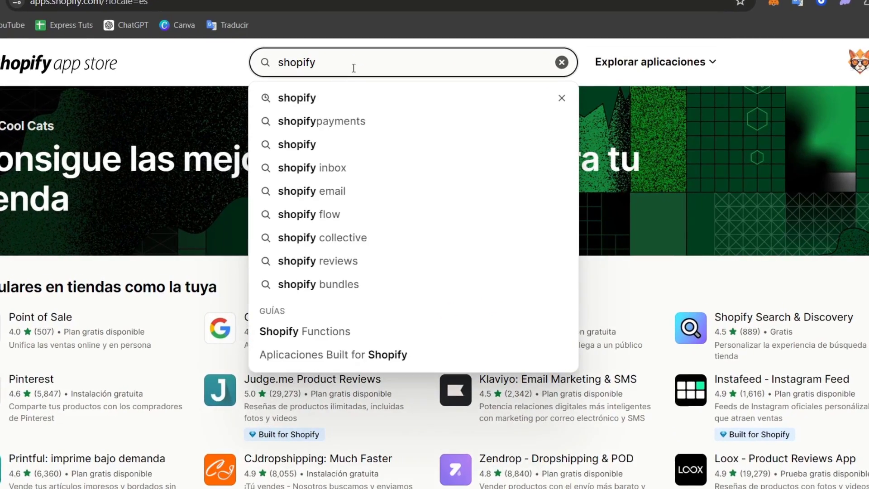
key(Return)
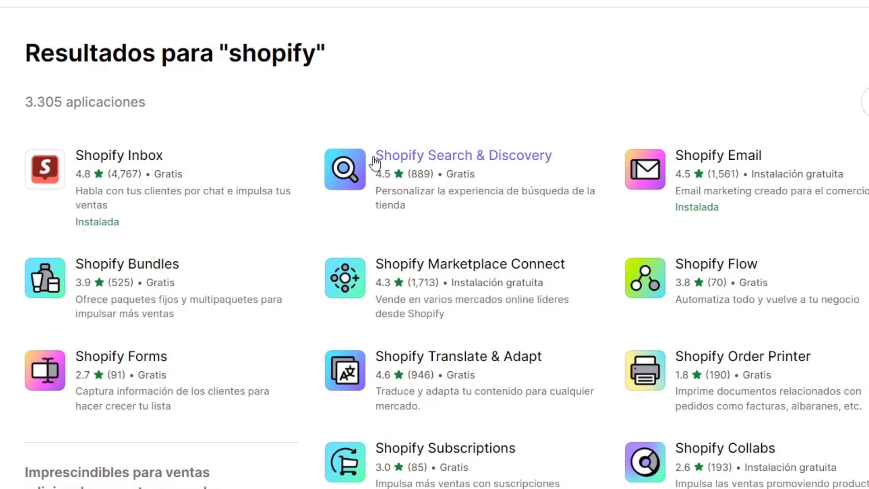
click(152, 270)
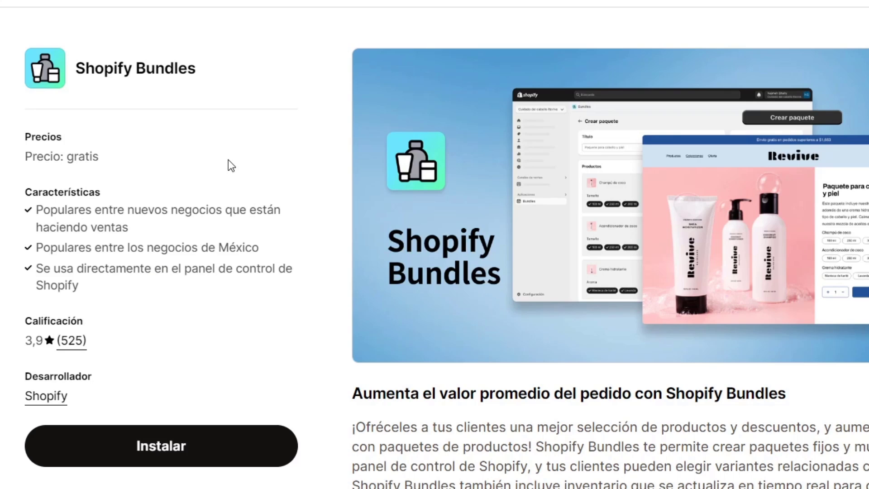
click(218, 445)
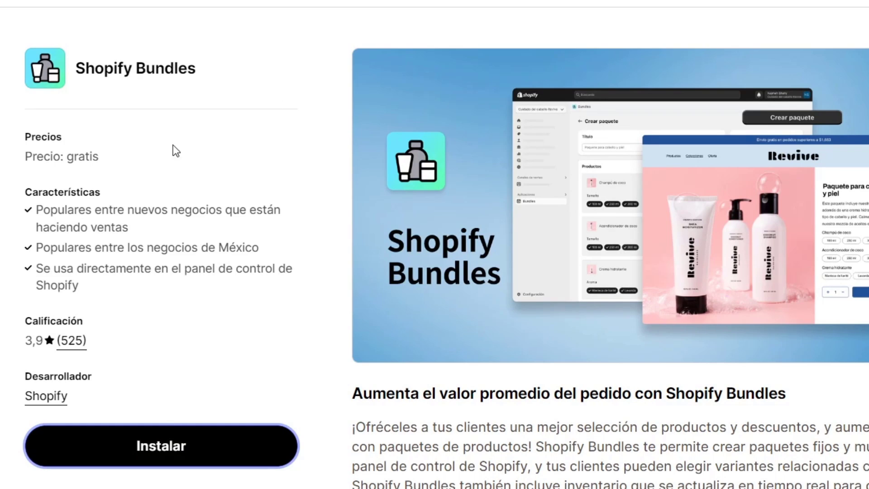
drag(24, 156, 115, 162)
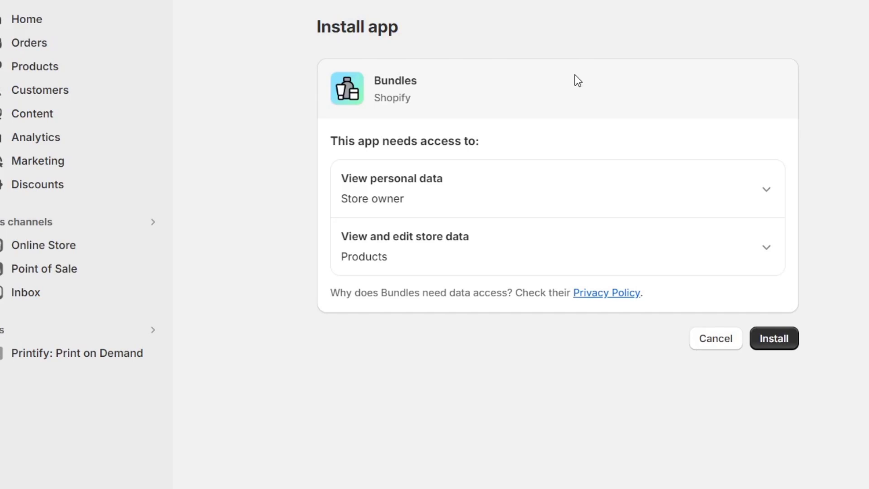
Confirm the Bundles app installation on its data-access permissions page
click(780, 338)
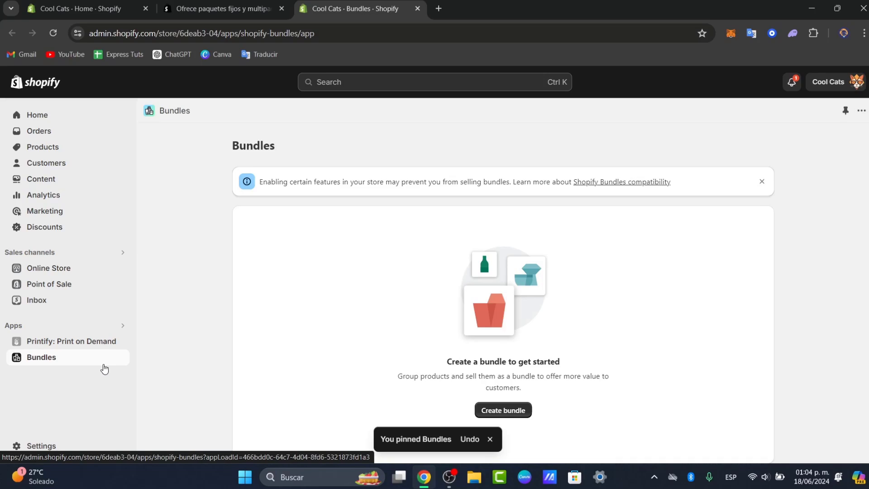
scroll(454, 301, down, 3)
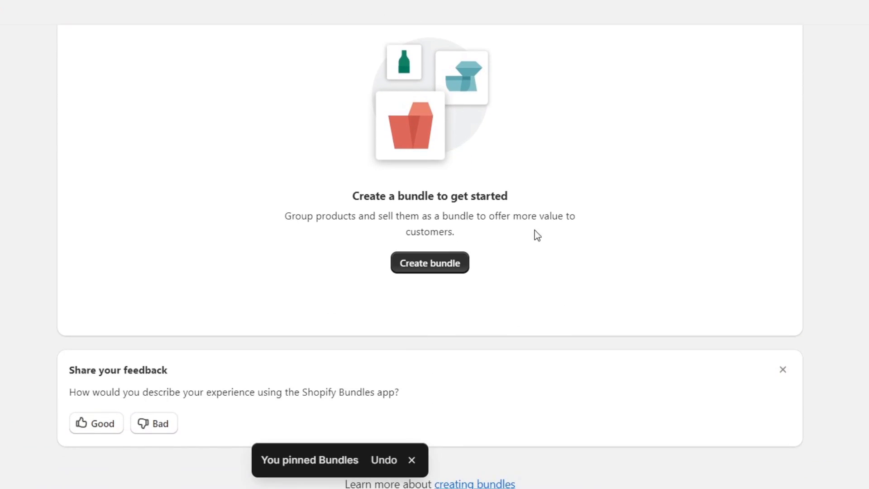
click(446, 265)
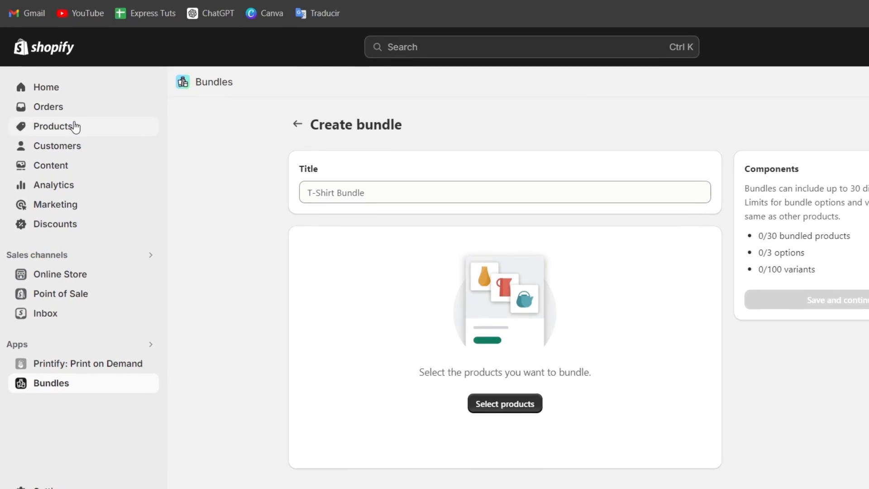
click(75, 127)
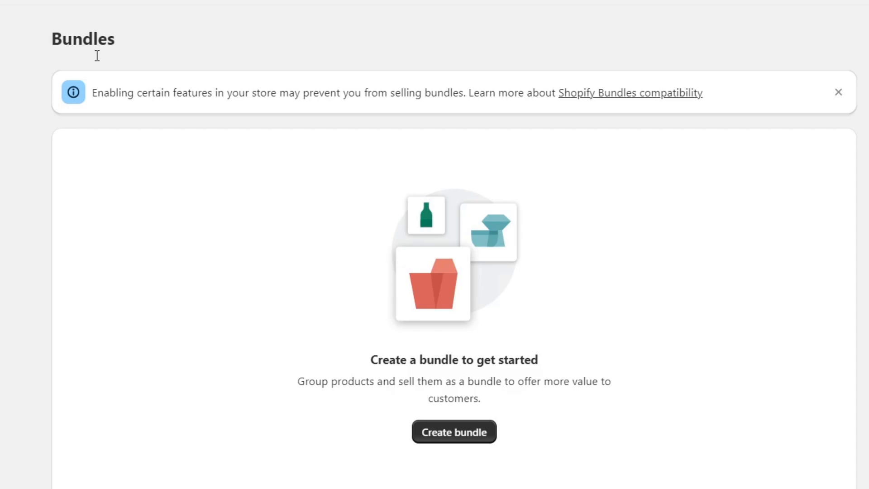
scroll(595, 267, down, 4)
scroll(595, 268, up, 2)
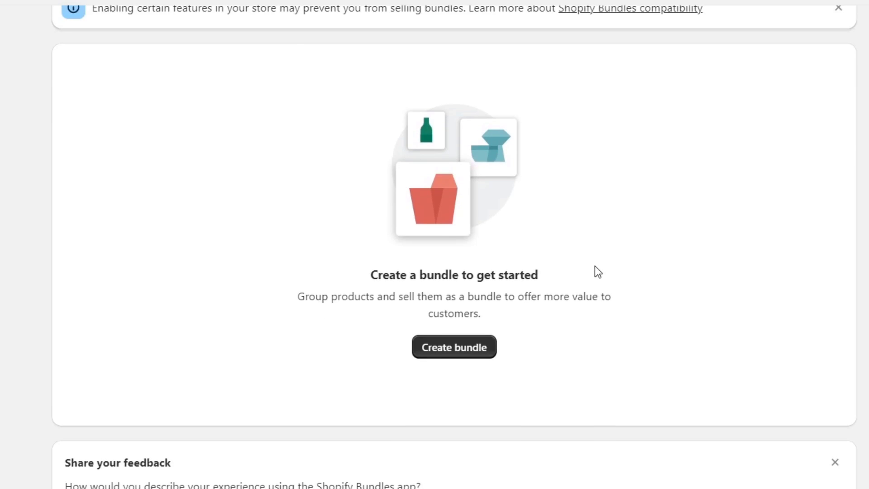
Create 'Royalty Bundle' with the Distressed Cap, Loyalty Bag, Loyal Cat Mug and Loyal Cat Sticker
click(488, 353)
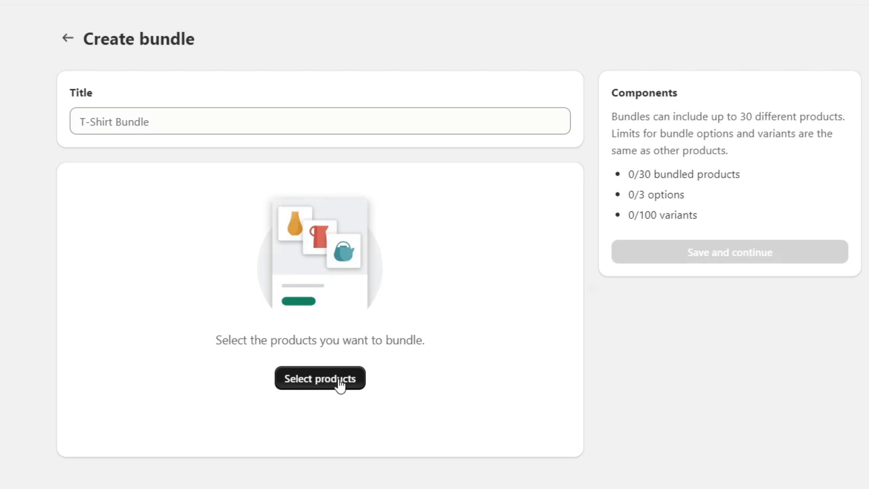
click(191, 125)
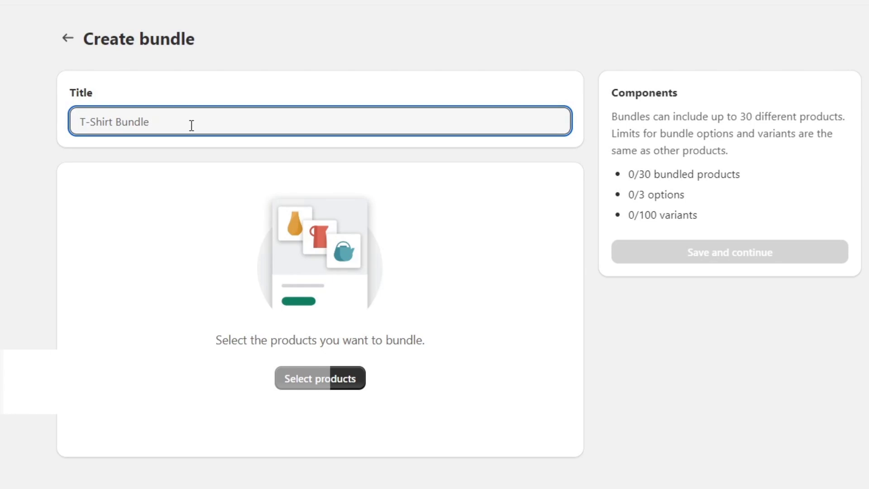
text(Royalty Bundle)
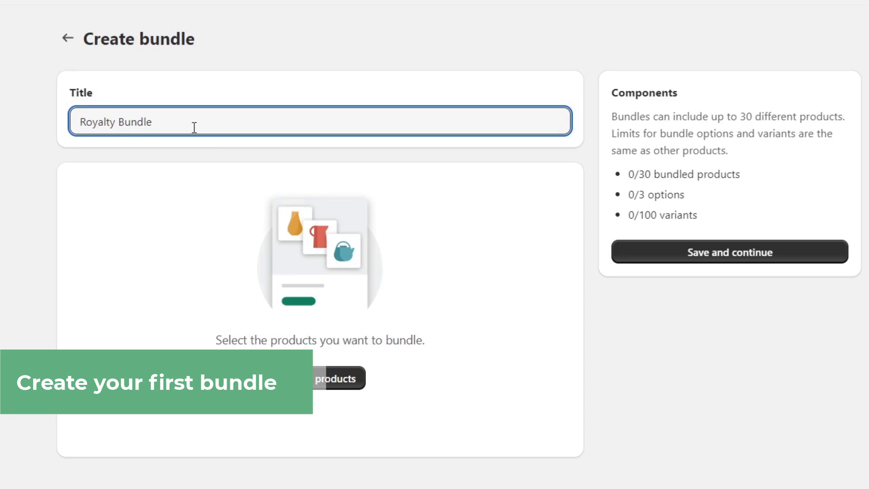
click(332, 386)
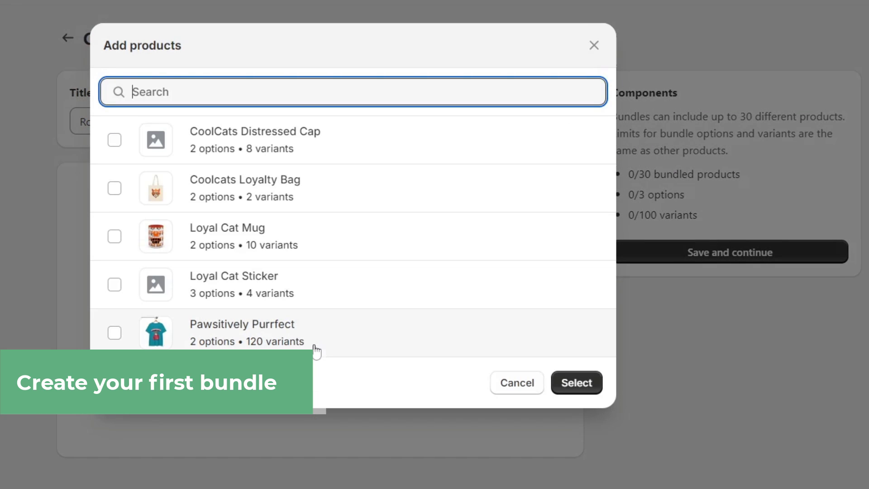
click(115, 141)
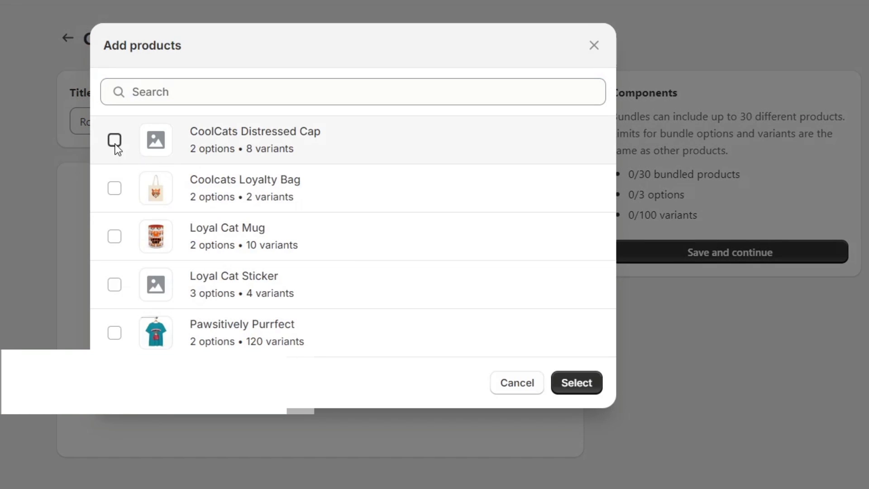
click(115, 187)
click(116, 236)
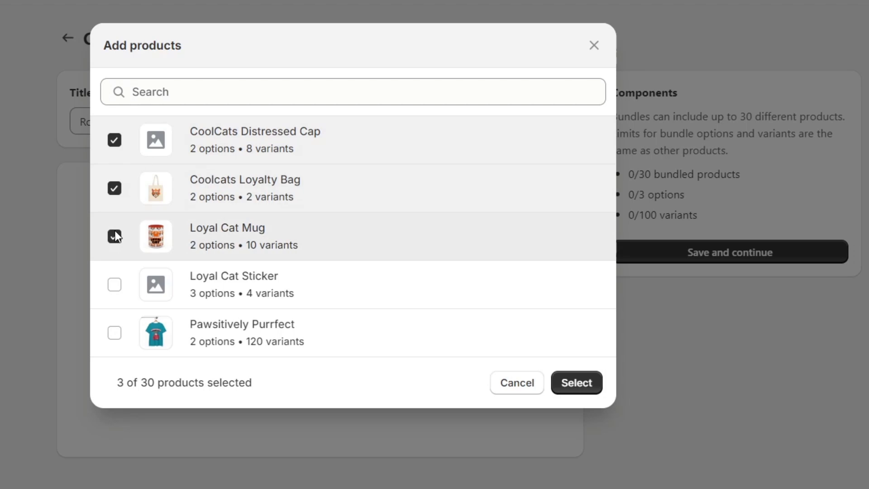
click(117, 285)
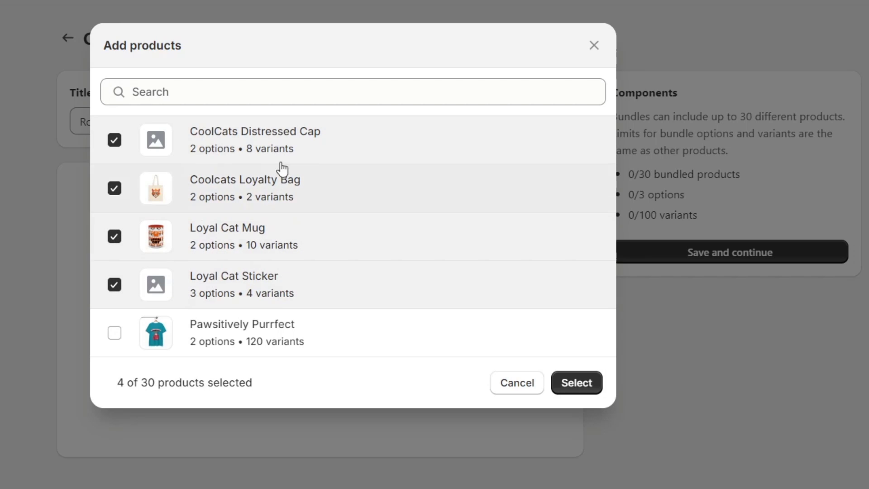
click(561, 384)
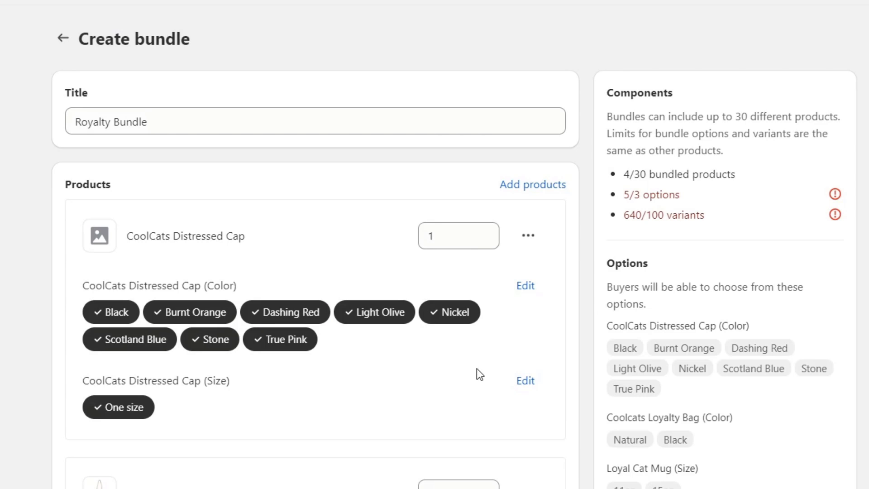
Review the bundle's component limits, noting options exceed the limit at 5/3
drag(607, 94, 685, 102)
drag(735, 117, 863, 121)
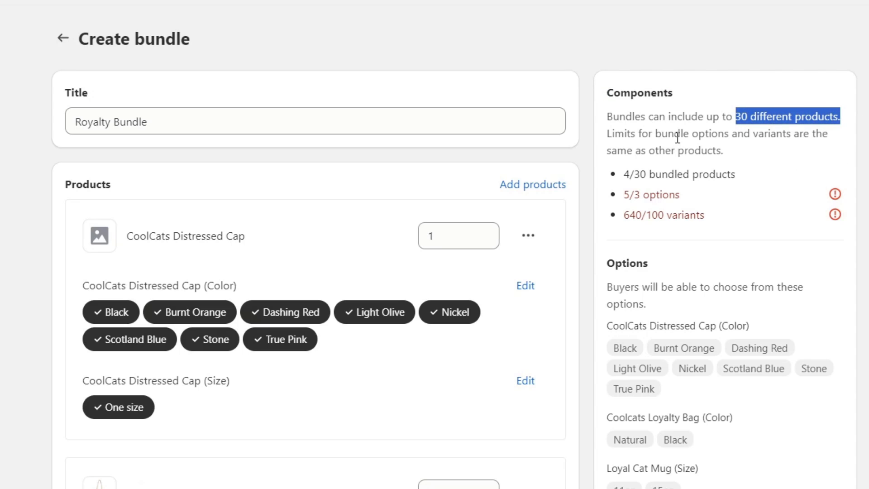
drag(682, 134, 845, 140)
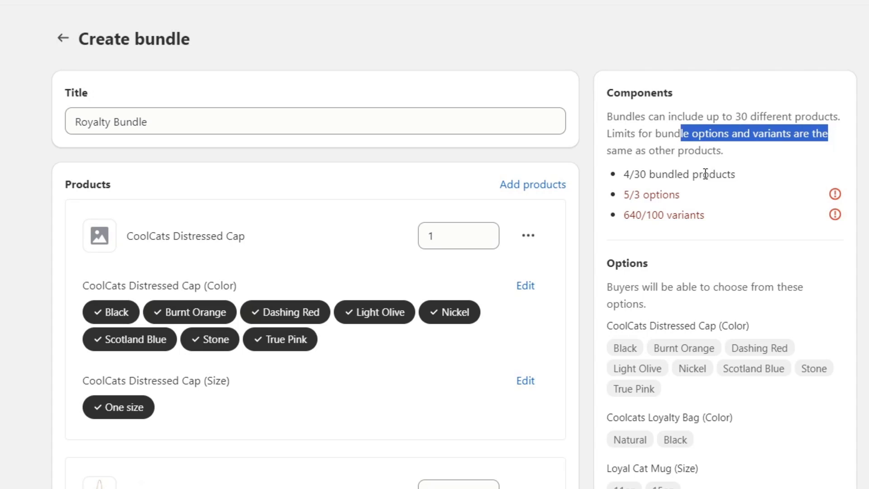
drag(625, 195, 681, 197)
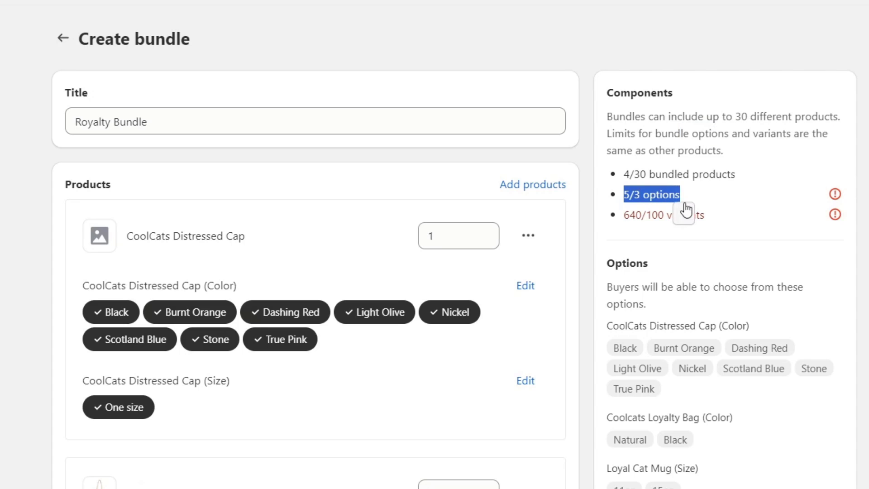
click(838, 196)
scroll(843, 208, down, 15)
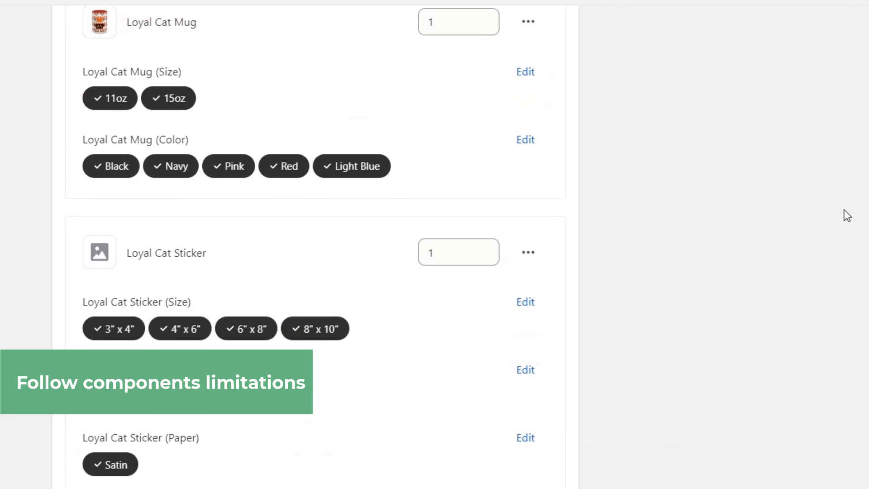
scroll(844, 210, up, 12)
scroll(846, 220, up, 3)
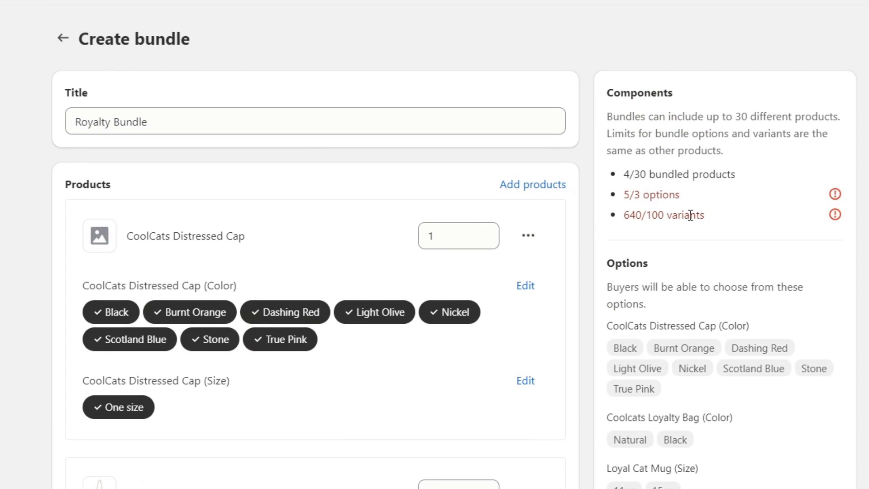
Check the 640 variant count against the 100-variant limit across the bundle's products
drag(644, 215, 627, 215)
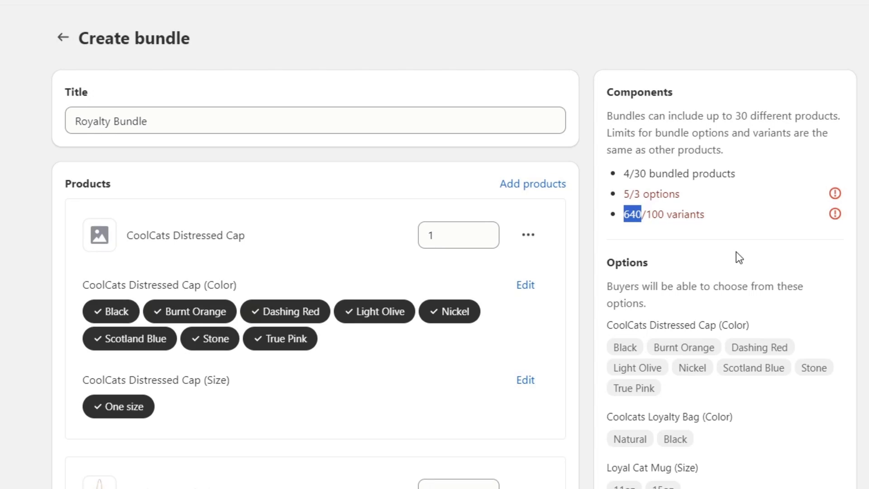
scroll(736, 254, down, 5)
scroll(736, 253, down, 2)
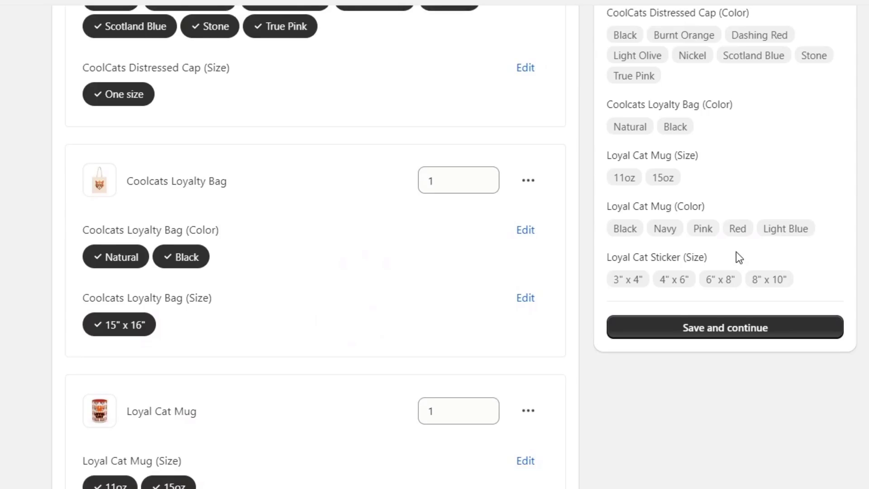
scroll(737, 253, down, 9)
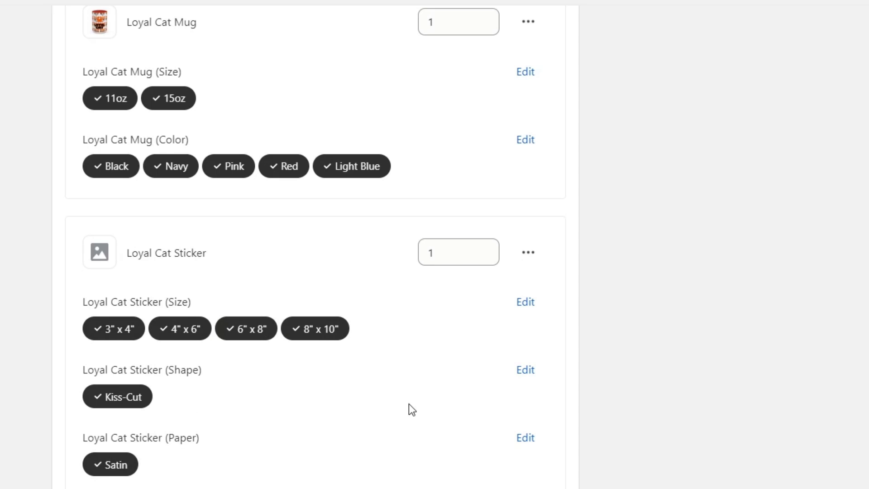
scroll(410, 407, up, 6)
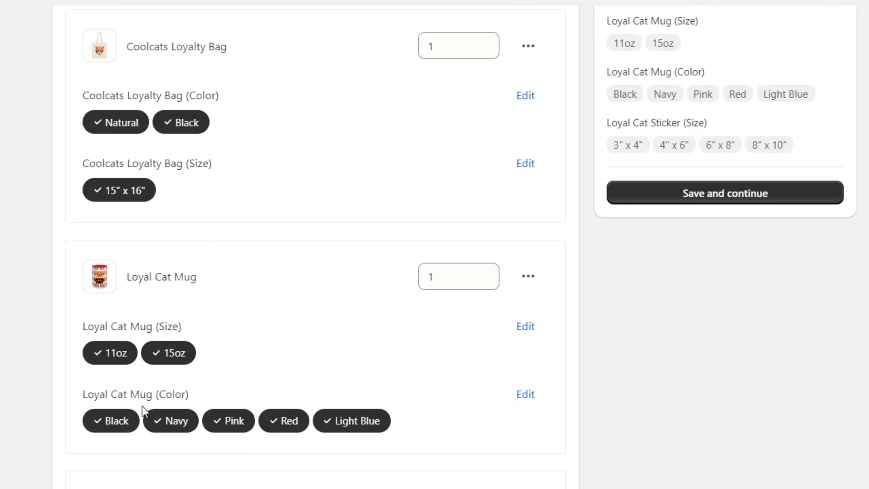
scroll(373, 318, up, 2)
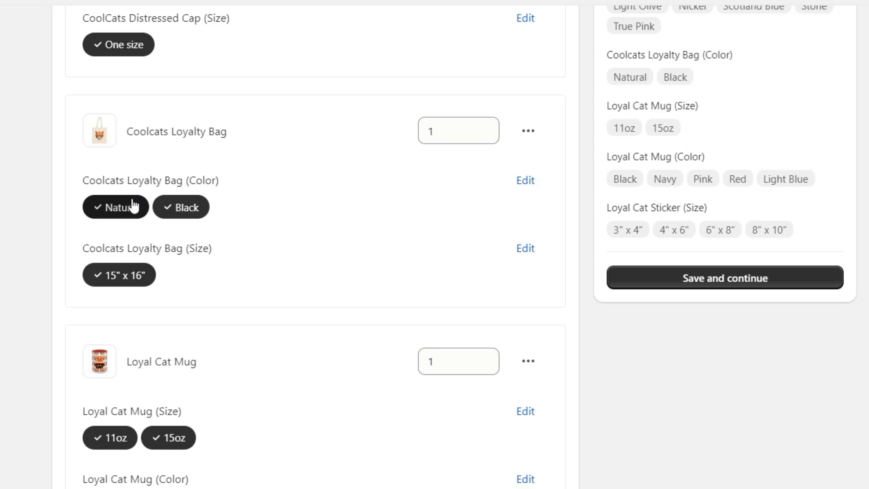
scroll(270, 214, up, 4)
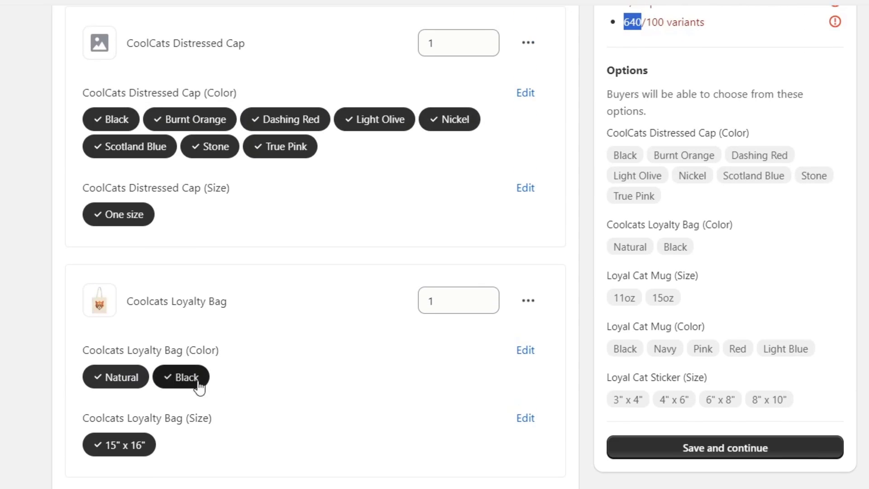
scroll(451, 447, up, 4)
scroll(446, 446, down, 2)
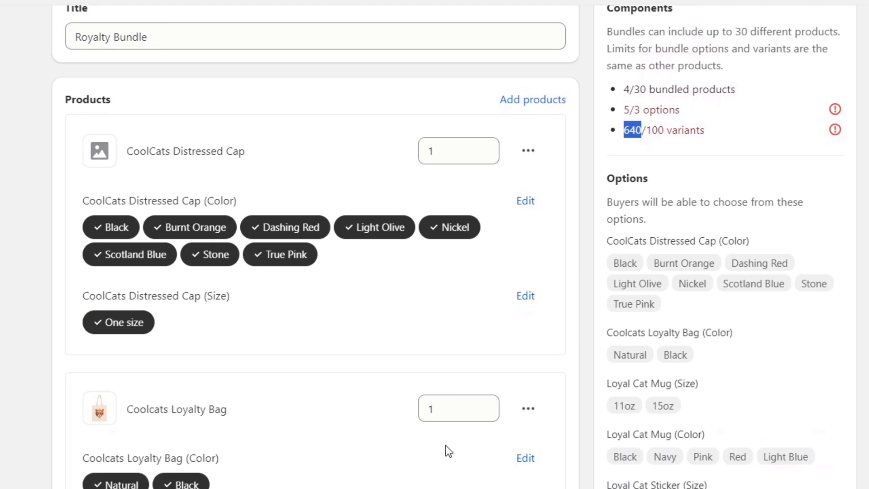
Compare variant counts with the cap's True Pink colour on and off, keeping True Pink
click(295, 254)
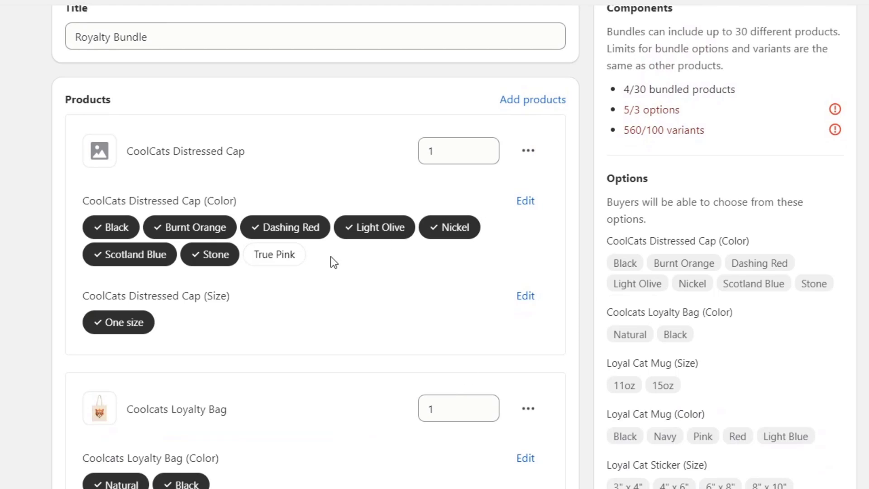
click(286, 261)
click(285, 262)
click(286, 261)
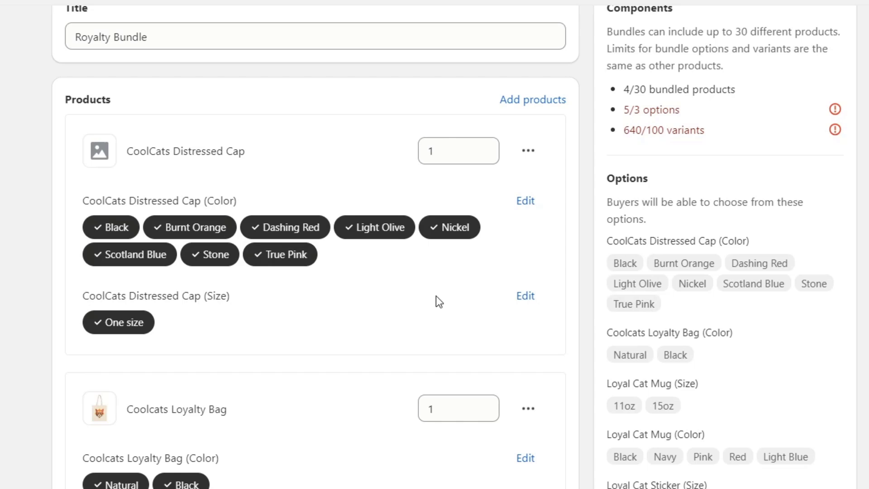
scroll(437, 301, down, 7)
scroll(403, 326, down, 5)
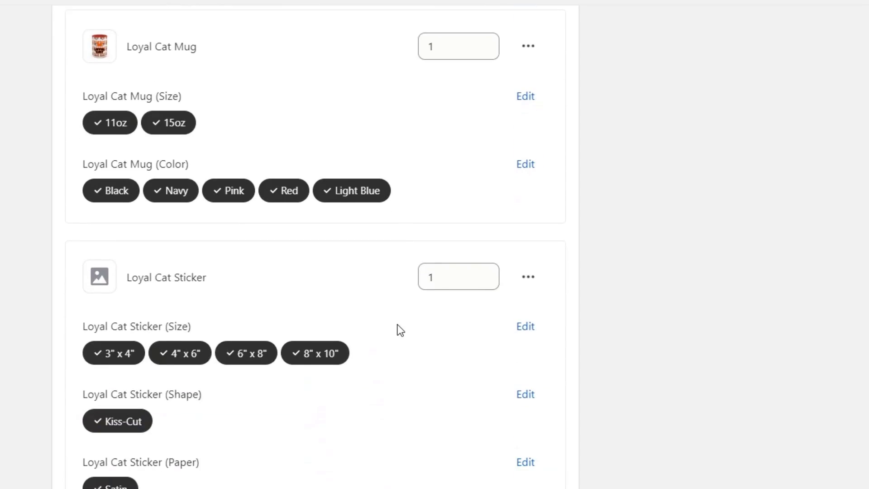
scroll(398, 330, up, 2)
scroll(398, 336, down, 2)
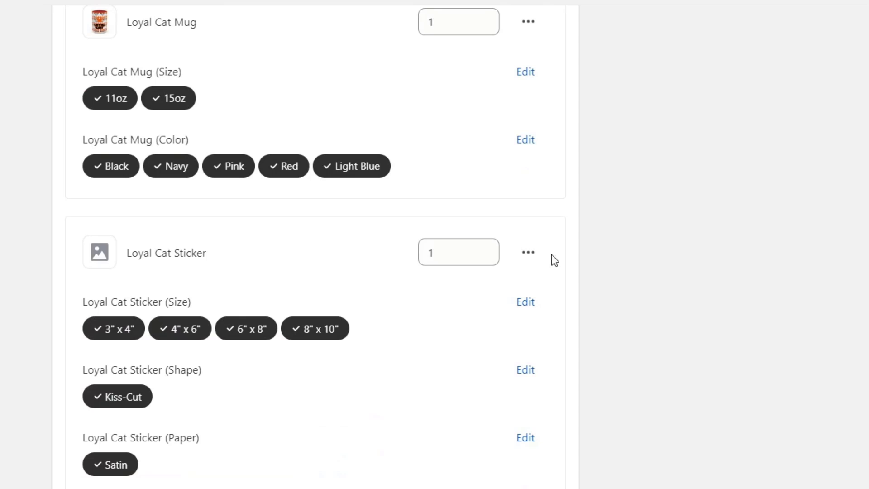
Remove the Loyal Cat Sticker, confirm 3/3 options and 80/100 variants, and save the bundle
click(528, 252)
click(602, 352)
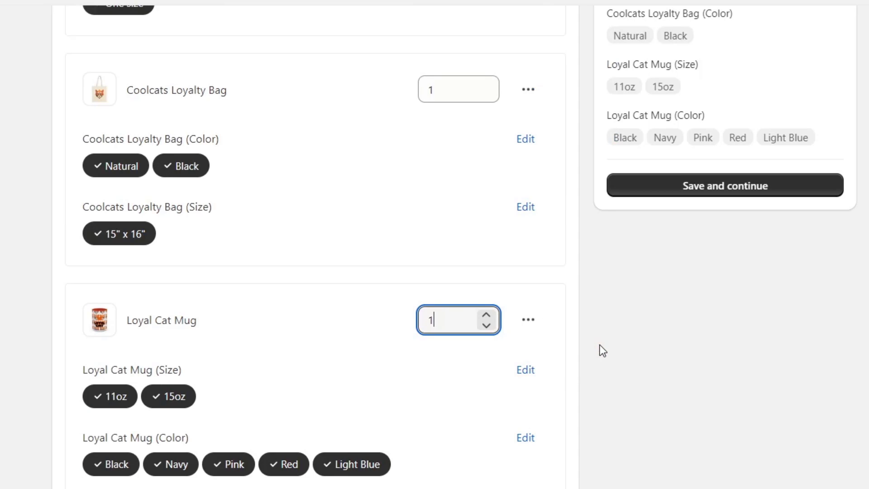
scroll(600, 349, up, 8)
scroll(602, 350, down, 7)
scroll(614, 350, up, 1)
scroll(606, 357, up, 7)
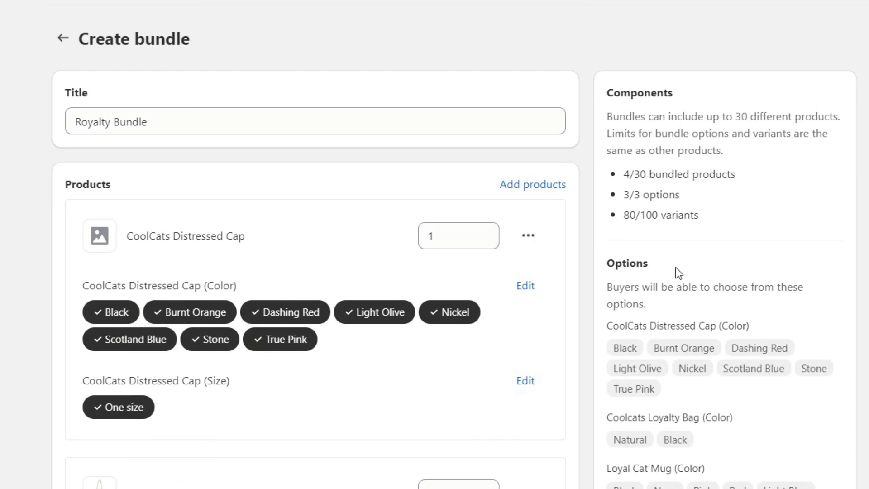
drag(719, 216, 626, 162)
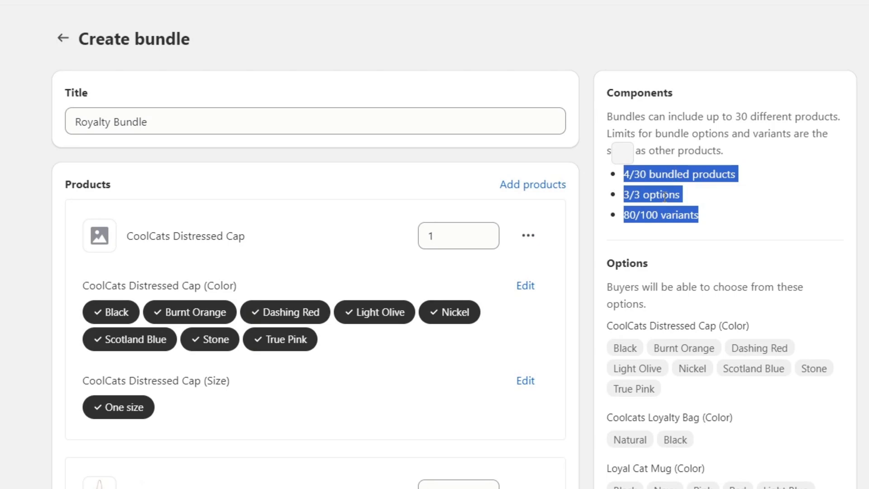
scroll(730, 232, down, 10)
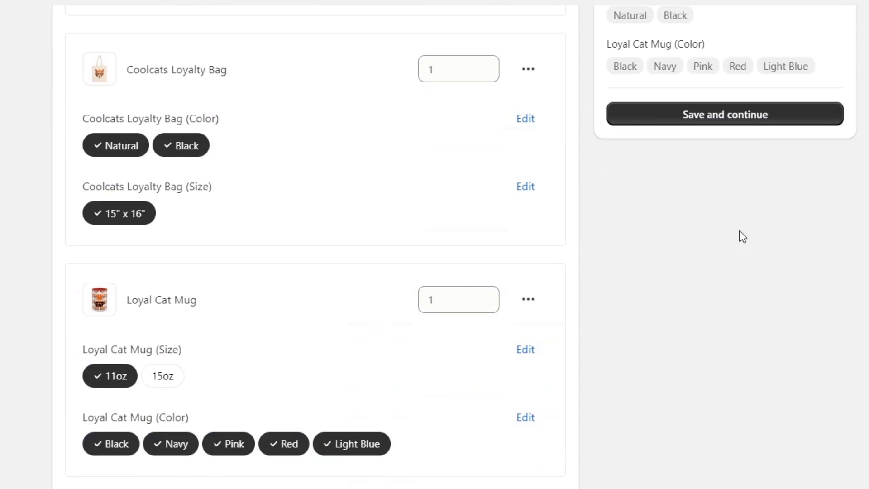
click(760, 117)
scroll(743, 267, up, 10)
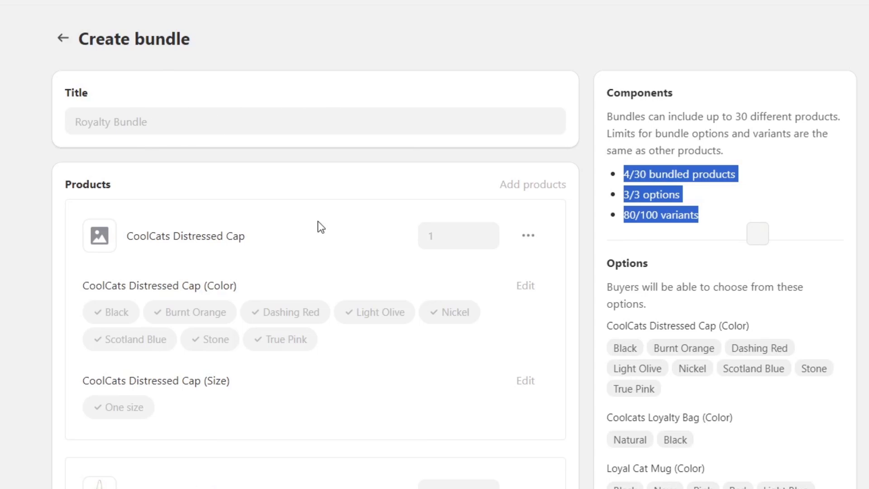
scroll(787, 324, down, 10)
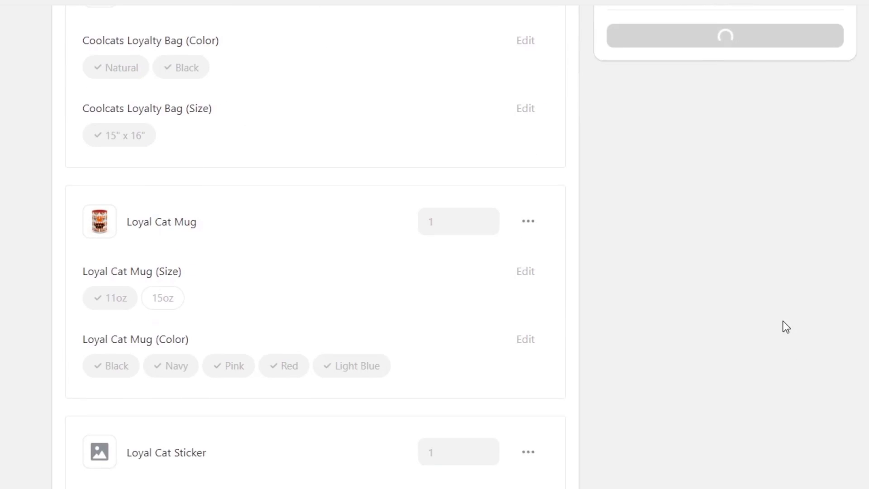
scroll(757, 304, up, 10)
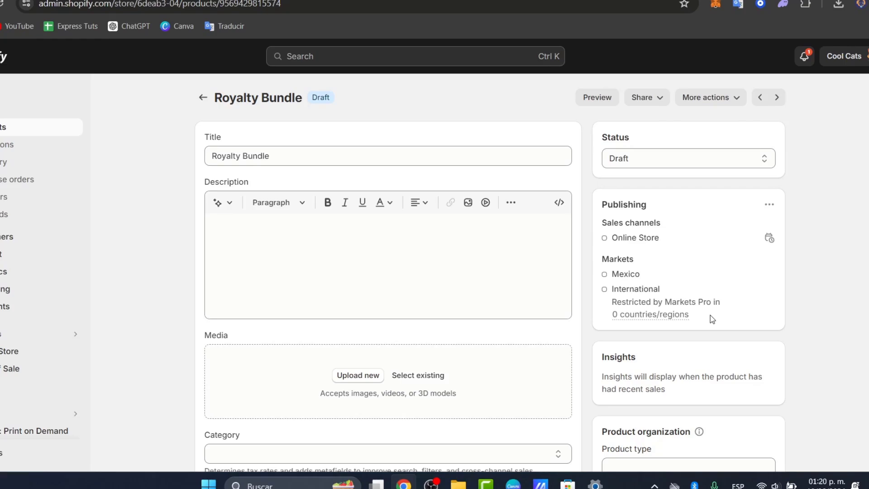
scroll(591, 338, down, 5)
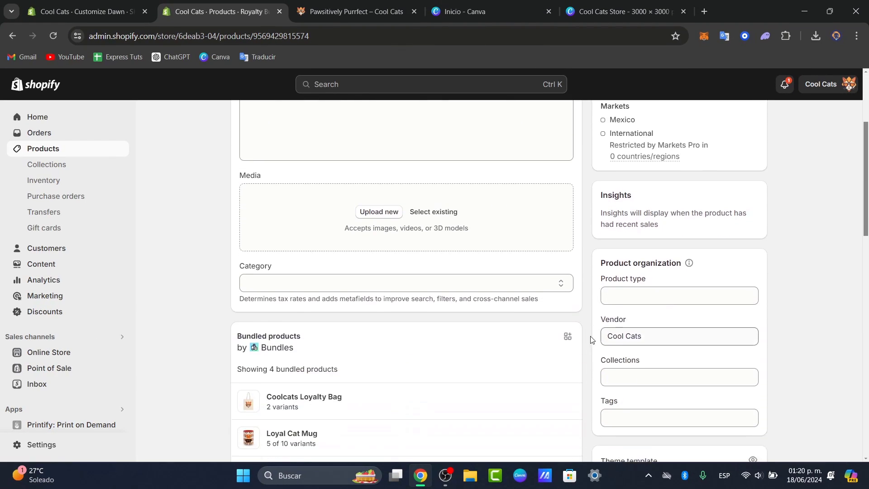
scroll(566, 344, down, 3)
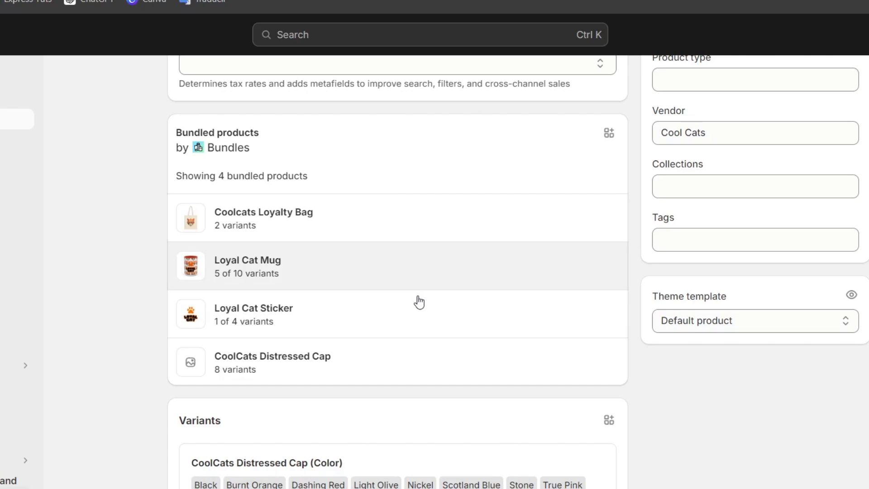
scroll(419, 302, down, 5)
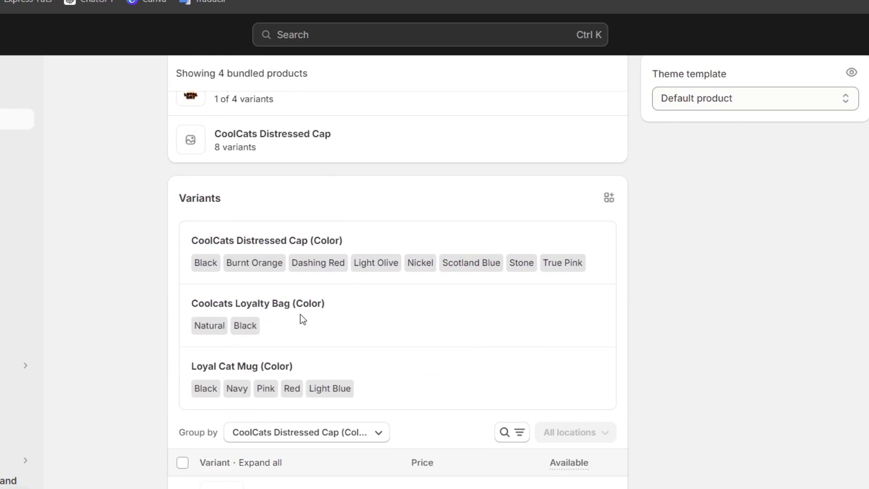
scroll(300, 314, down, 2)
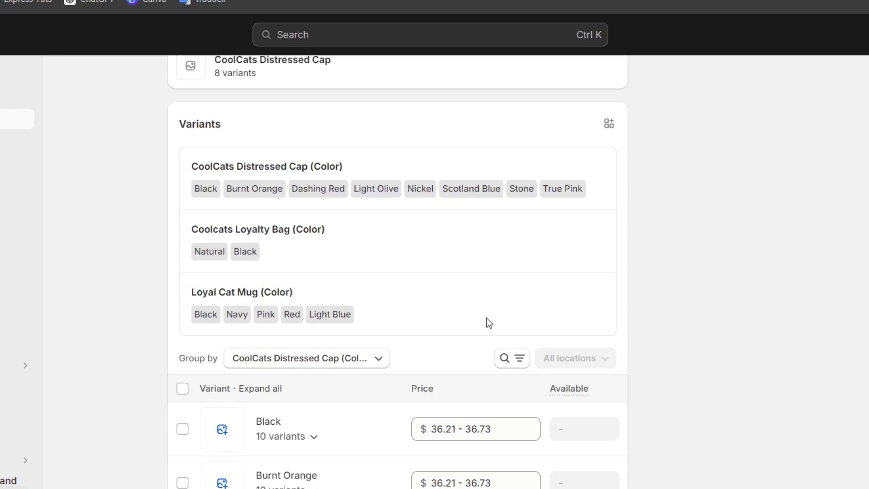
scroll(481, 316, down, 3)
scroll(393, 357, down, 7)
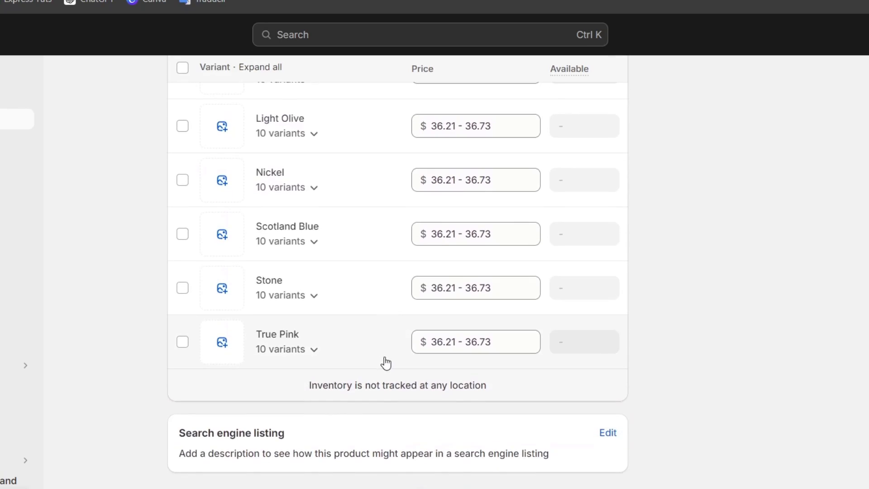
scroll(386, 362, up, 5)
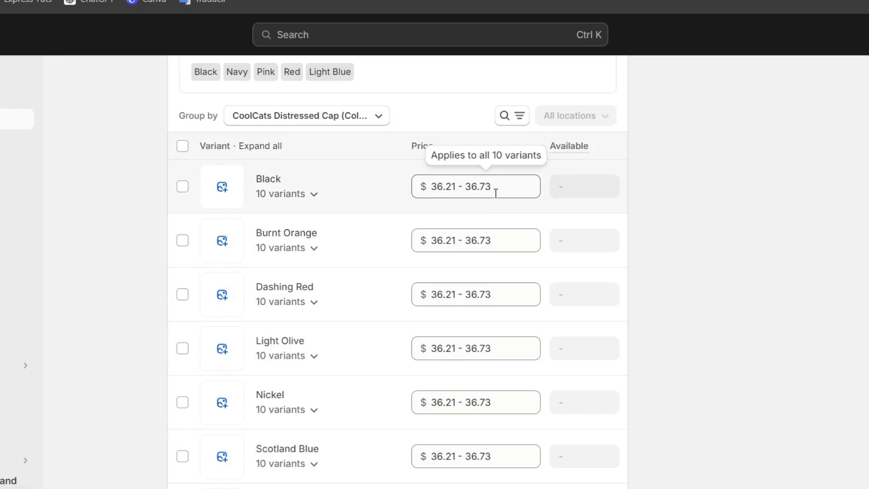
scroll(522, 194, down, 6)
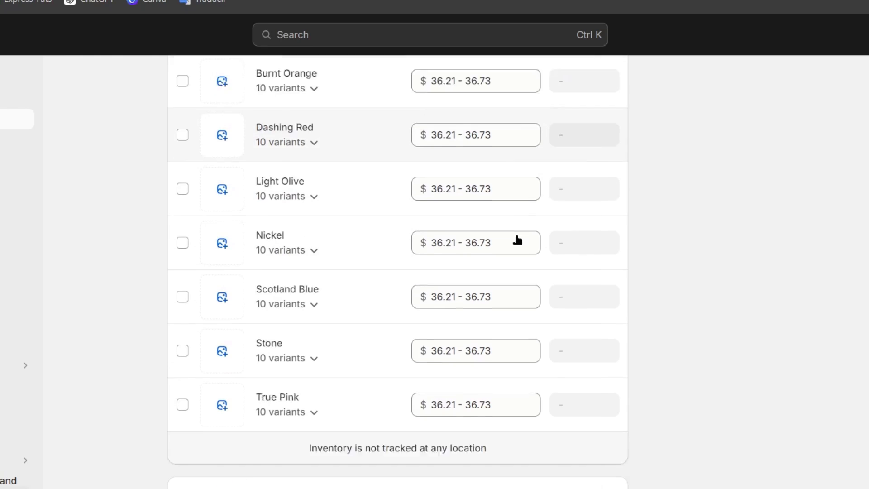
scroll(550, 345, up, 20)
Set the bundle's product category to Apparel & Accessories
scroll(594, 402, up, 7)
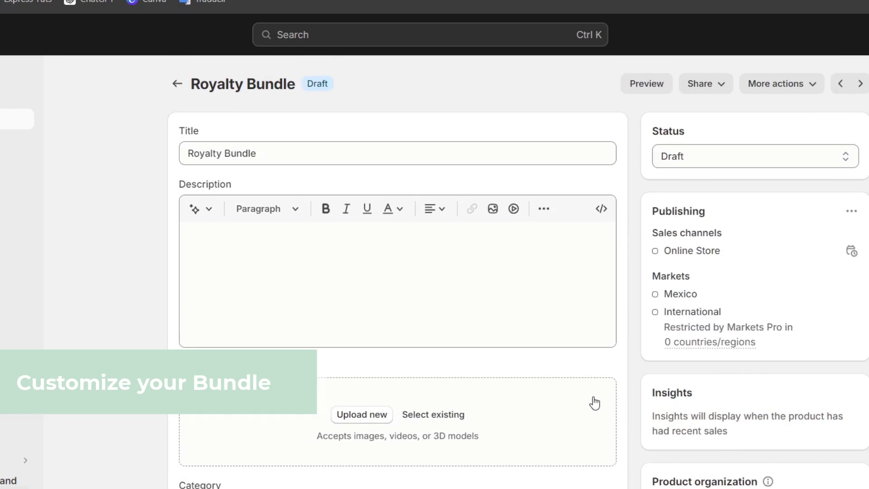
scroll(566, 400, down, 2)
click(455, 434)
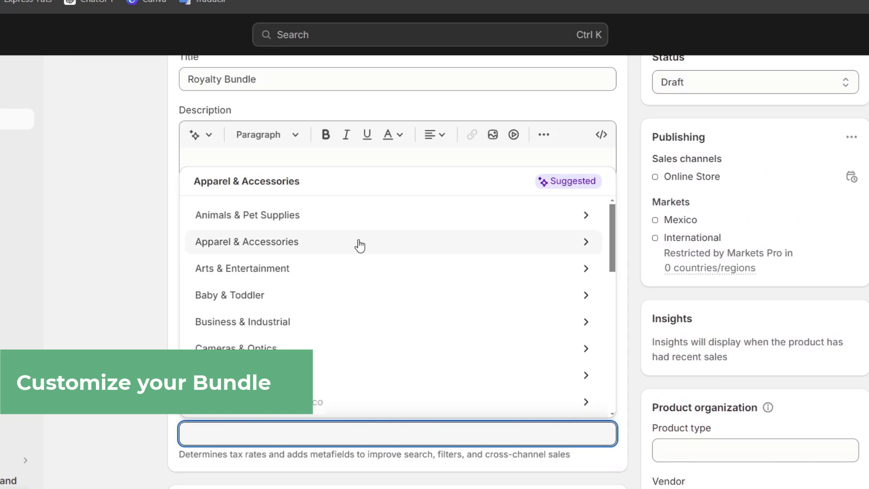
click(576, 184)
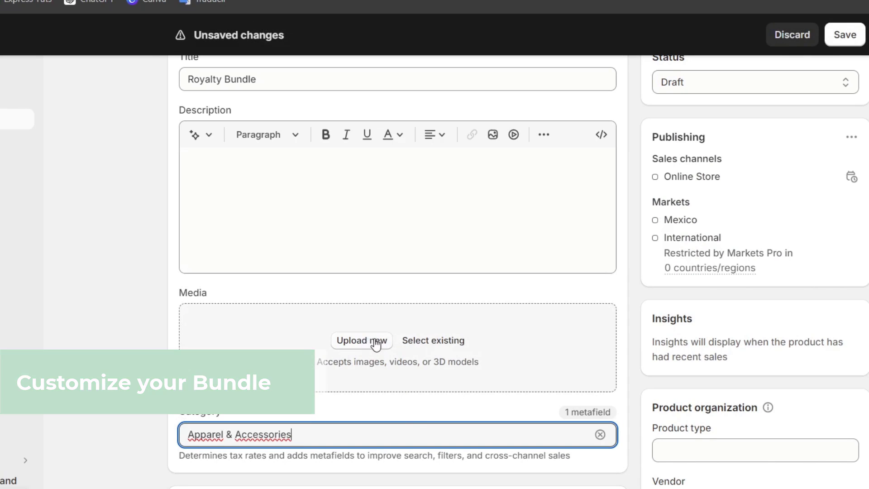
Add the red mug and natural LOYAL CAT tote images from existing store files
click(435, 340)
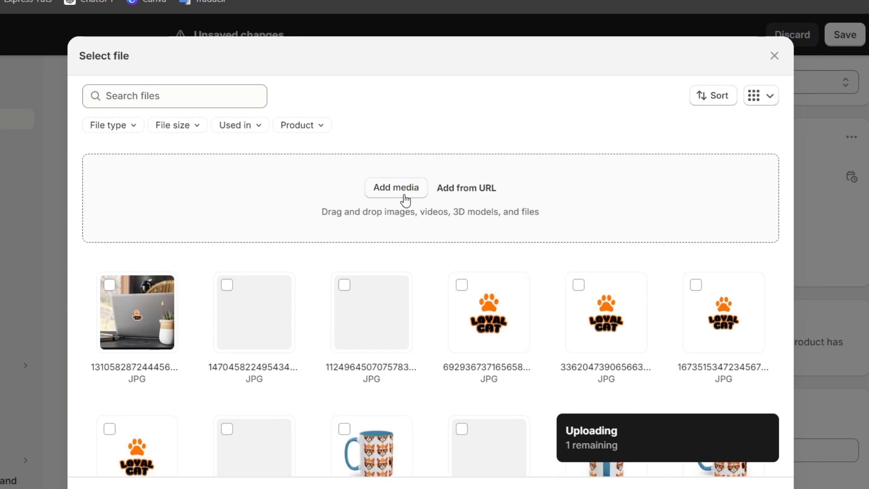
scroll(467, 299, down, 1)
scroll(505, 340, down, 5)
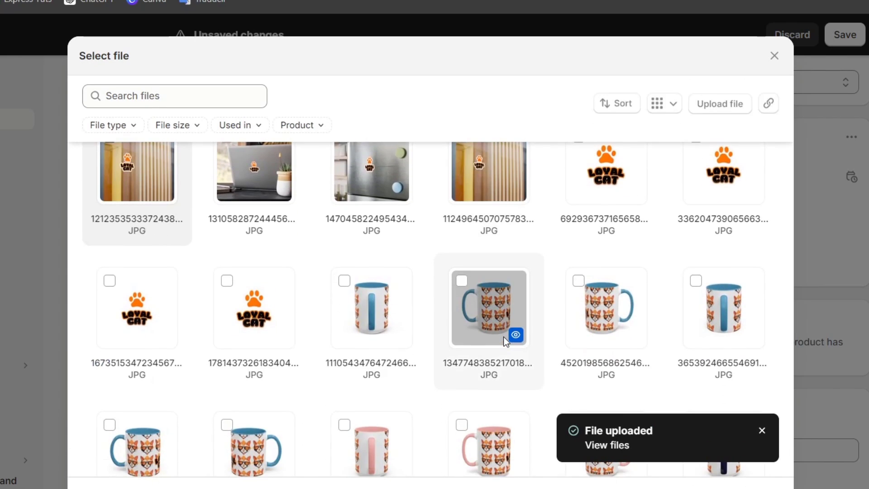
scroll(482, 365, down, 6)
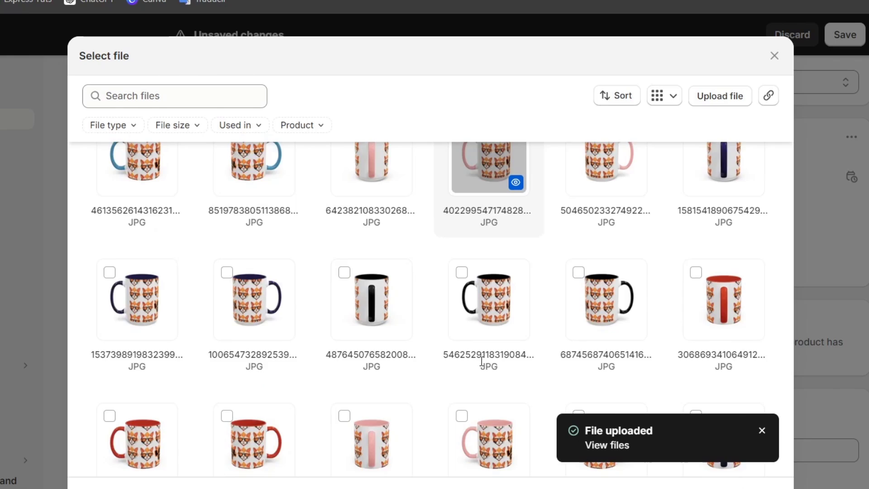
click(110, 269)
scroll(389, 276, down, 12)
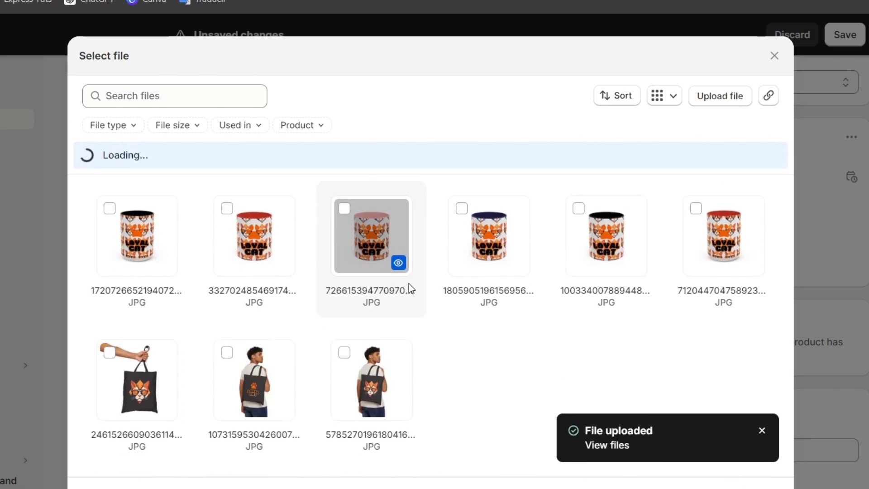
scroll(314, 357, down, 2)
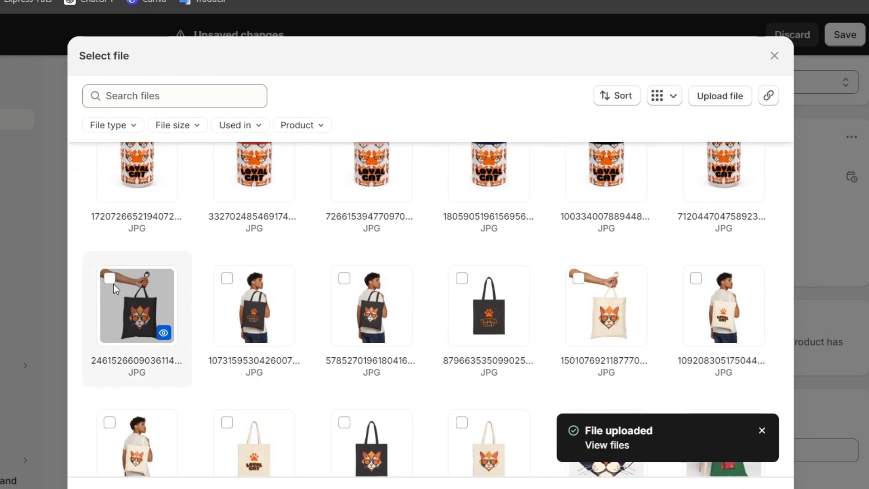
scroll(338, 399, down, 2)
click(227, 349)
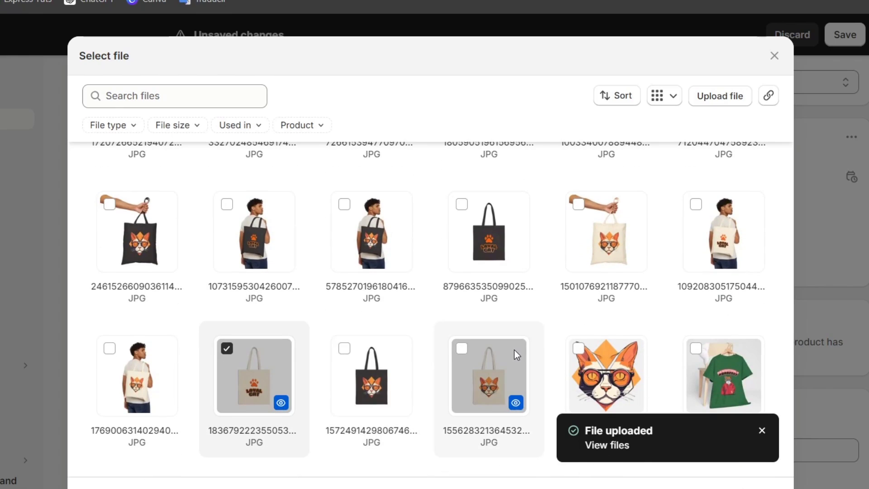
click(838, 41)
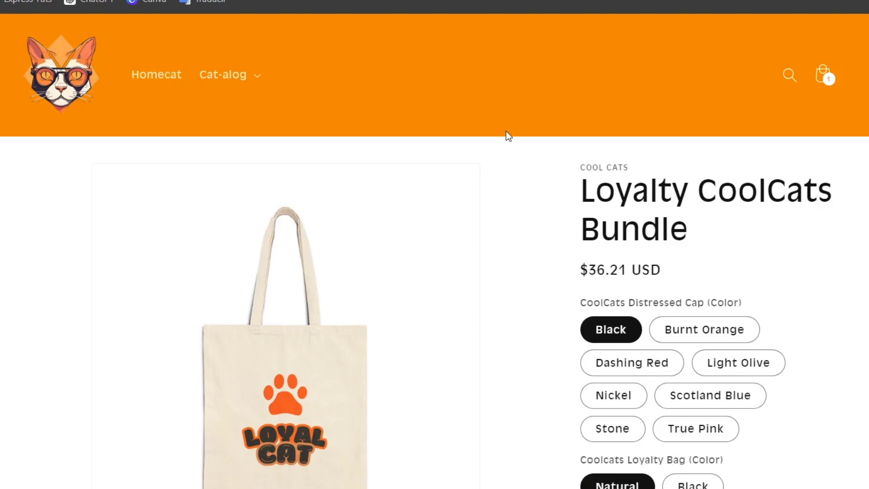
Scroll through the $36.21 bundle storefront page's cap, bag and mug colour options and description
scroll(592, 216, down, 3)
scroll(594, 217, up, 3)
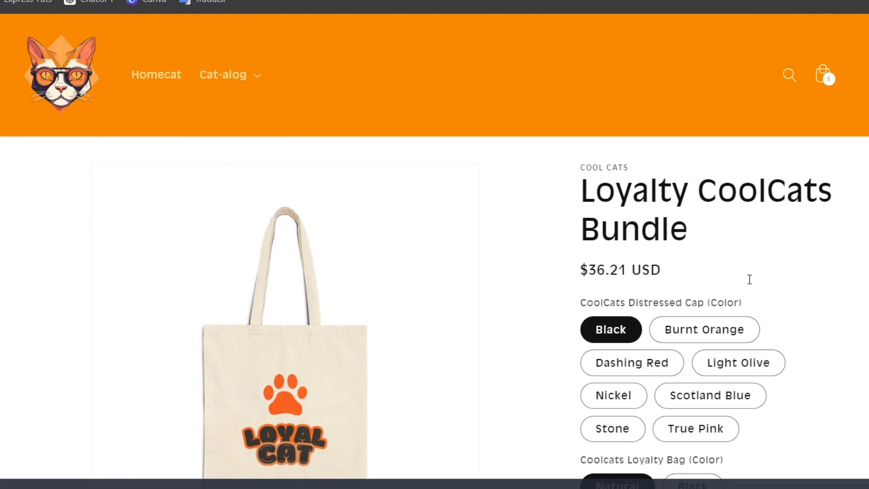
drag(750, 279, 589, 271)
scroll(584, 335, down, 4)
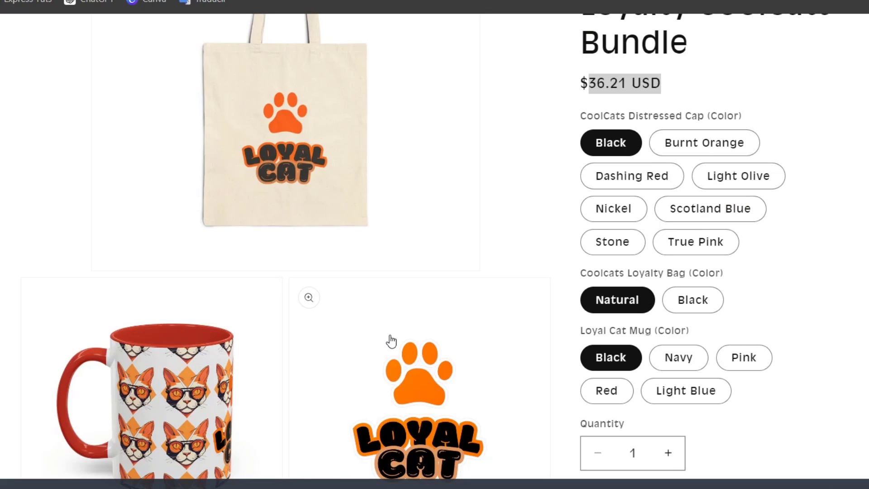
scroll(324, 341, down, 10)
scroll(257, 349, up, 15)
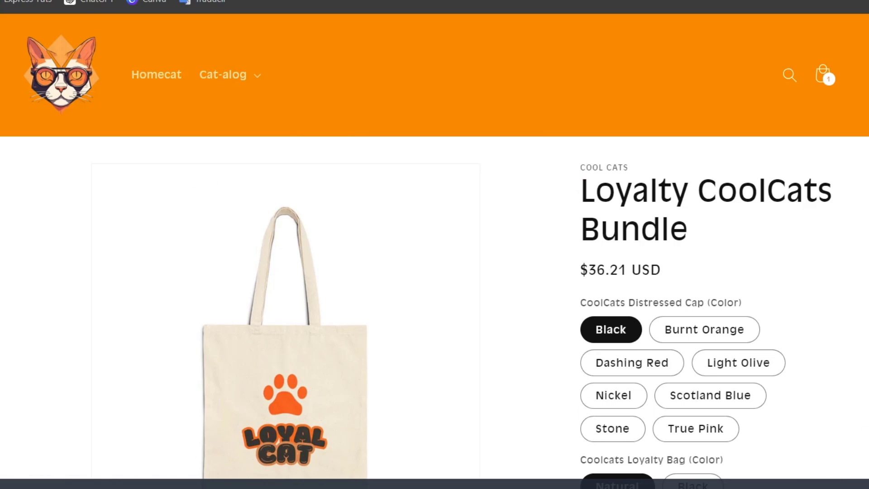
scroll(679, 331, down, 7)
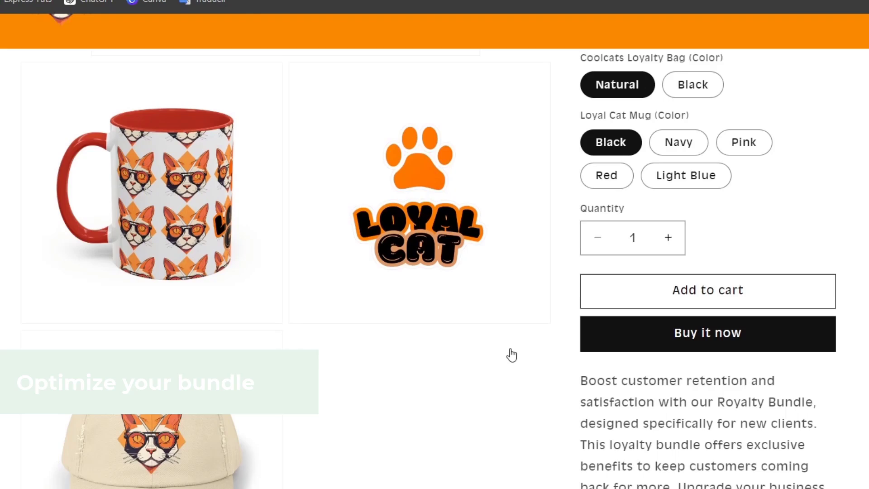
scroll(511, 355, up, 6)
scroll(486, 368, down, 1)
scroll(487, 369, down, 9)
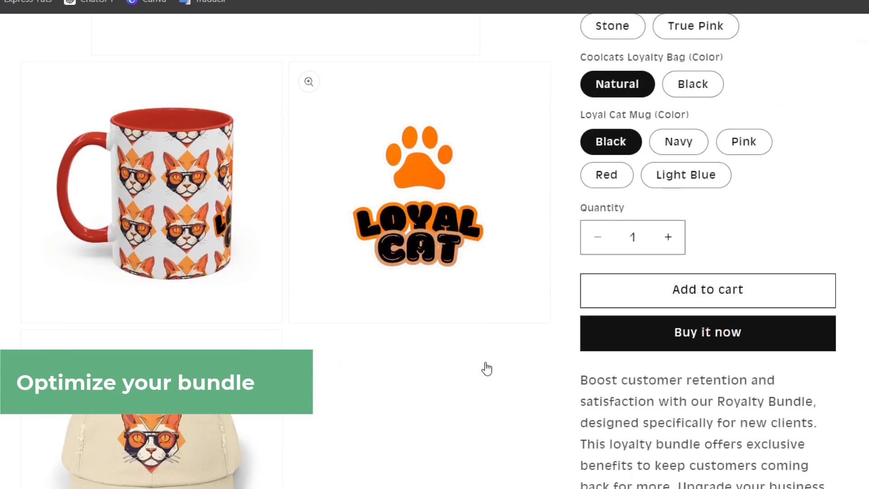
scroll(486, 365, down, 4)
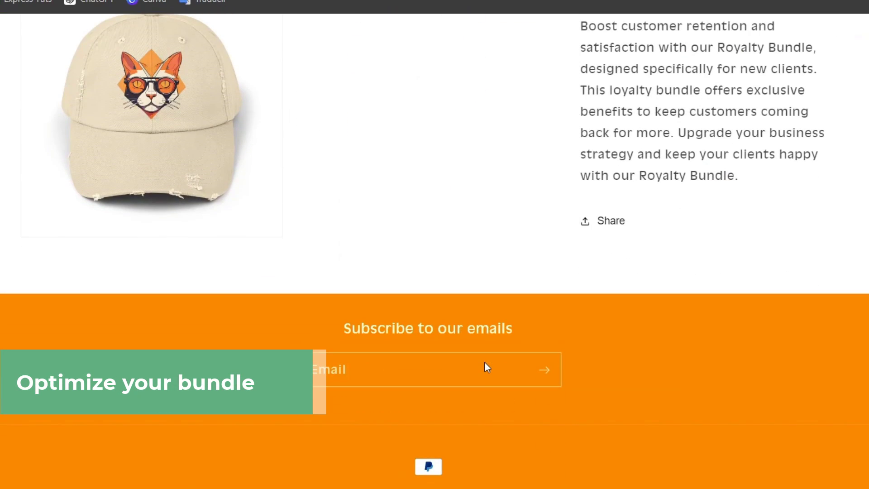
scroll(485, 365, up, 9)
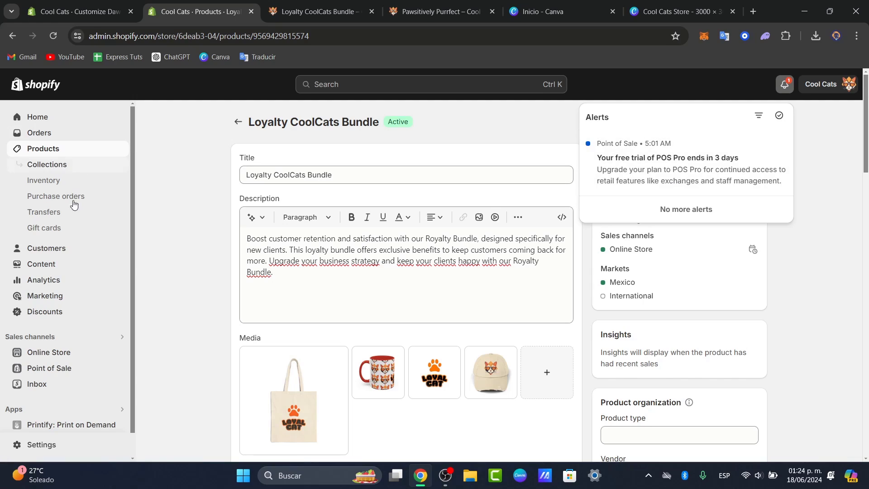
Open the Online Store Themes page showing Dawn as the current theme
click(57, 355)
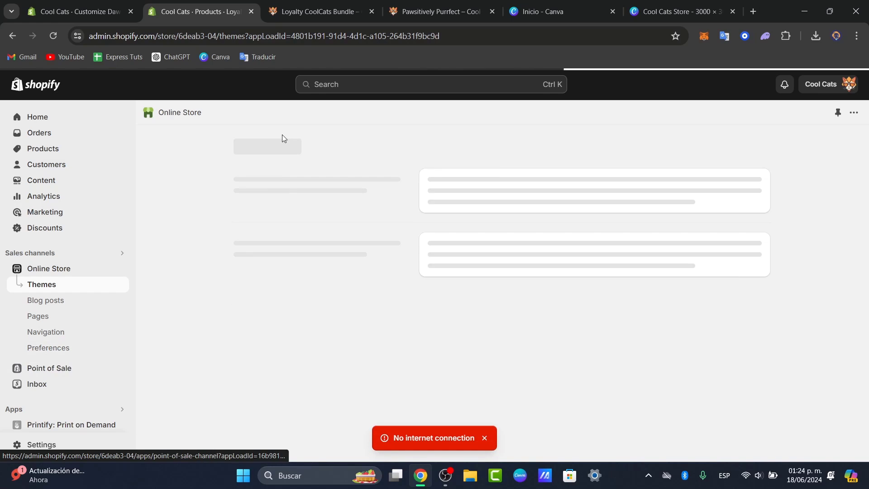
scroll(599, 278, down, 3)
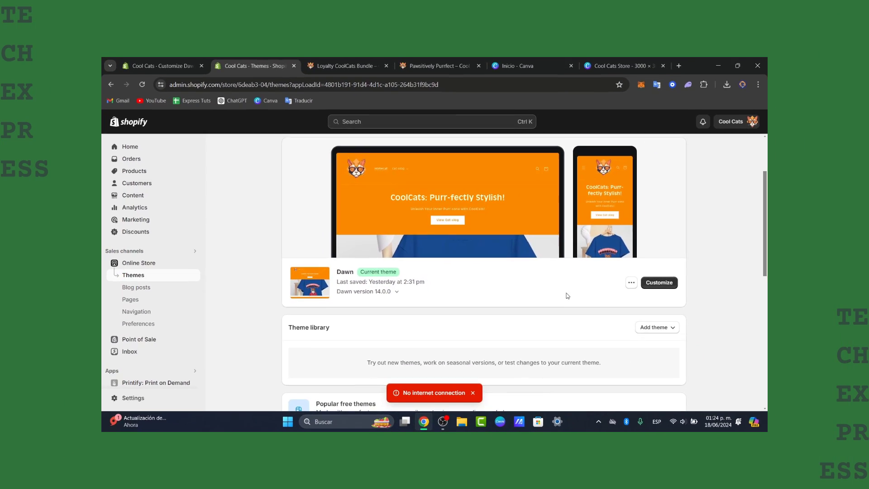
Return to the Loyalty CoolCats Bundle storefront page with its bag and mug colour options
scroll(603, 299, down, 6)
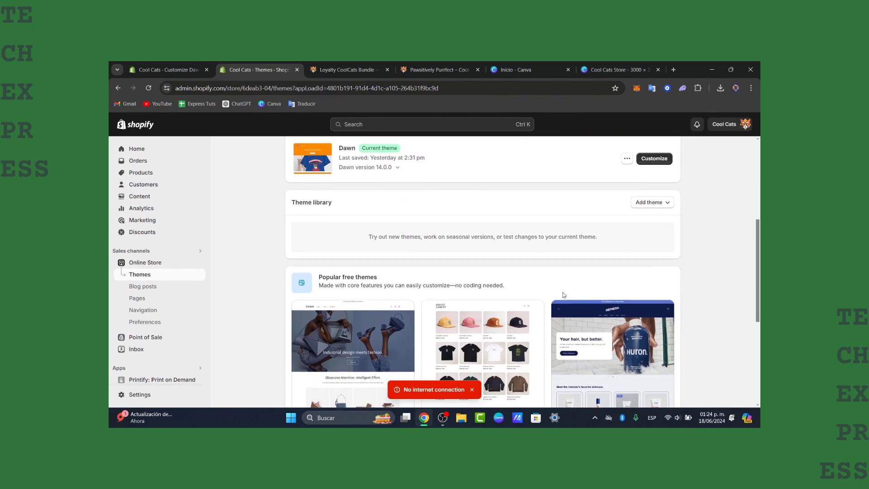
scroll(563, 294, down, 1)
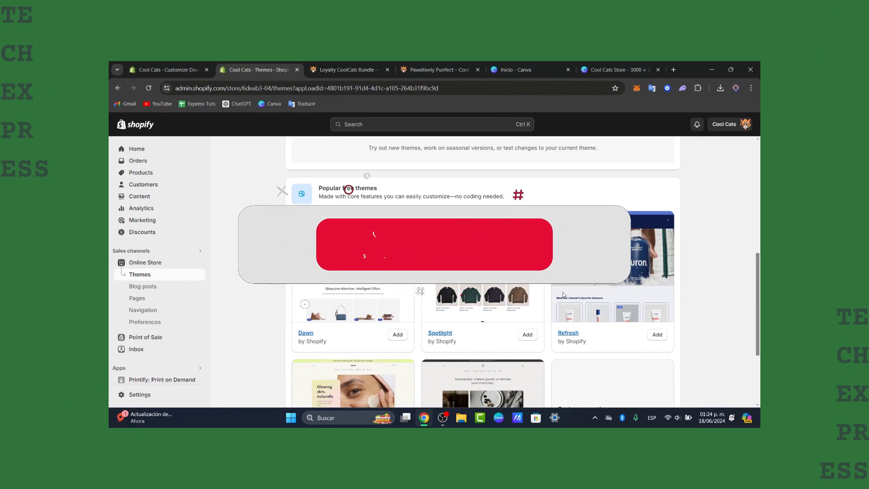
scroll(532, 305, up, 6)
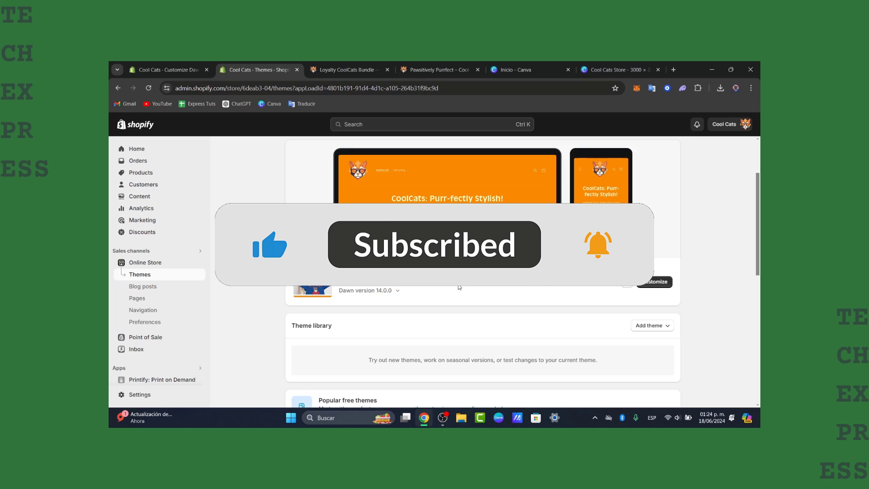
scroll(459, 286, up, 1)
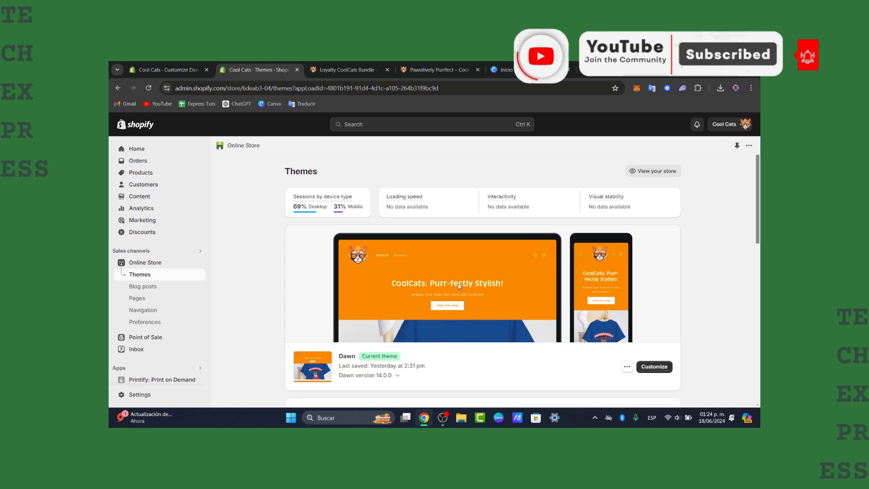
click(346, 70)
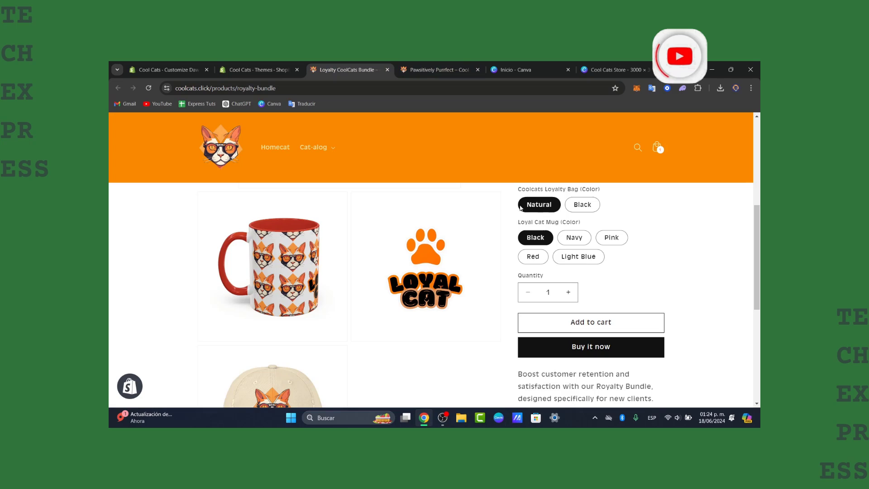